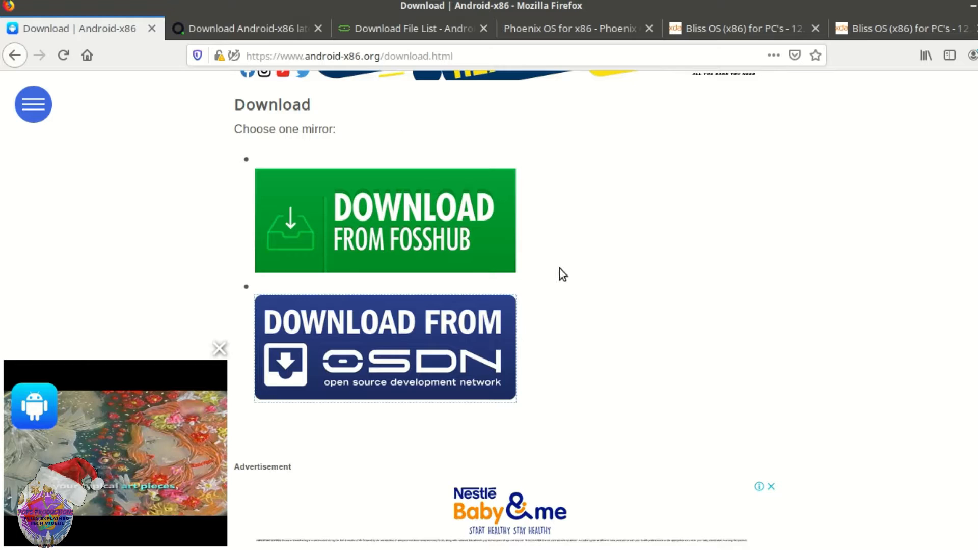
Step: Look over the Android-x86 download mirrors and the Bliss OS (x86) 12.x forum thread, including its known issues and project introduction
{"action": "scroll", "coordinate": [559, 269], "scroll_direction": "up", "scroll_amount": 5}
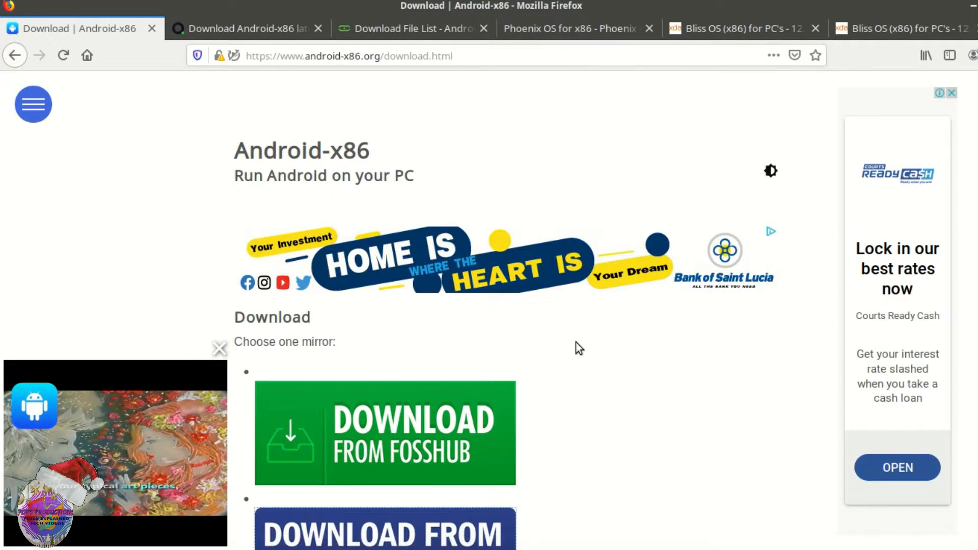
{"action": "scroll", "coordinate": [576, 341], "scroll_direction": "down", "scroll_amount": 3}
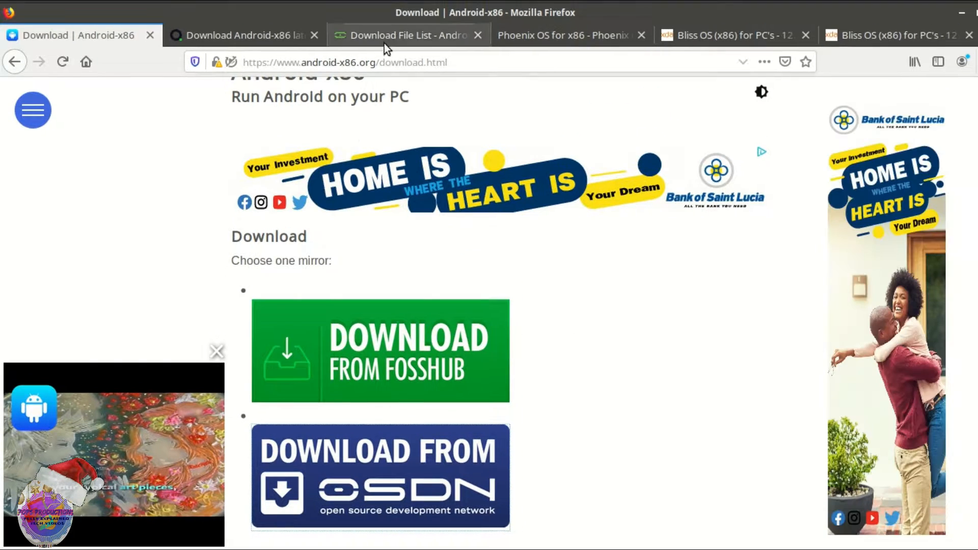
{"action": "left_click", "coordinate": [708, 31]}
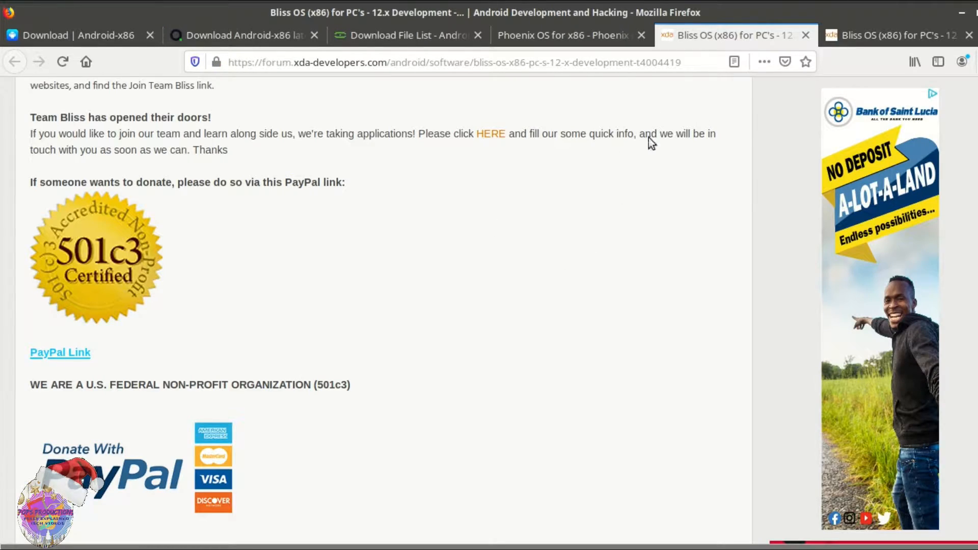
{"action": "scroll", "coordinate": [583, 245], "scroll_direction": "up", "scroll_amount": 15}
{"action": "scroll", "coordinate": [465, 261], "scroll_direction": "up", "scroll_amount": 12}
{"action": "scroll", "coordinate": [466, 261], "scroll_direction": "up", "scroll_amount": 3}
{"action": "scroll", "coordinate": [463, 257], "scroll_direction": "down", "scroll_amount": 4}
{"action": "scroll", "coordinate": [542, 298], "scroll_direction": "down", "scroll_amount": 3}
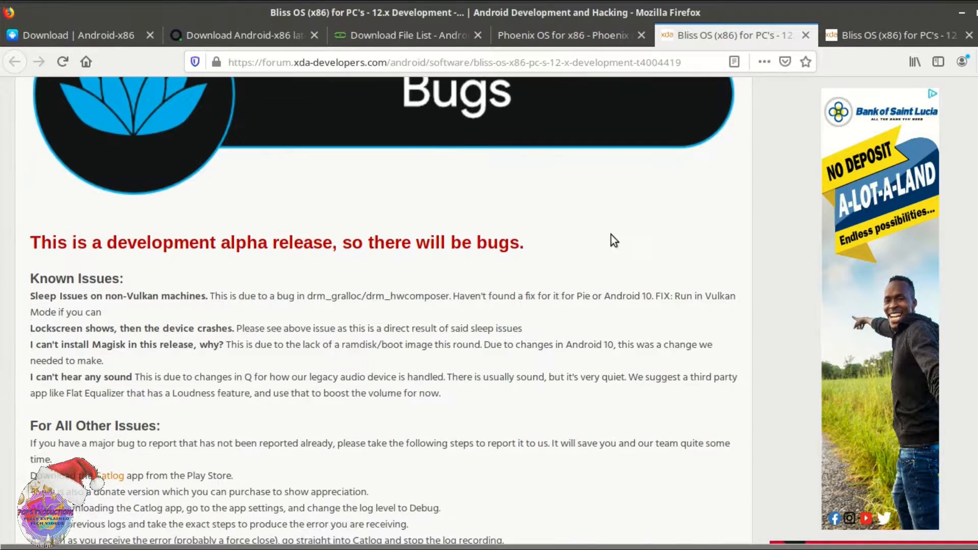
{"action": "left_click", "coordinate": [885, 35]}
{"action": "scroll", "coordinate": [530, 281], "scroll_direction": "down", "scroll_amount": 6}
{"action": "scroll", "coordinate": [581, 291], "scroll_direction": "down", "scroll_amount": 6}
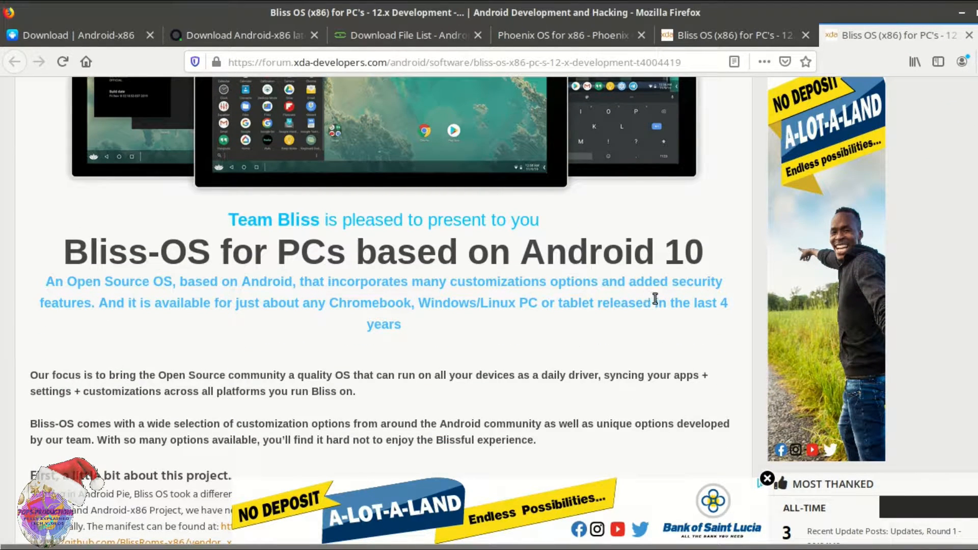
{"action": "left_click", "coordinate": [723, 44]}
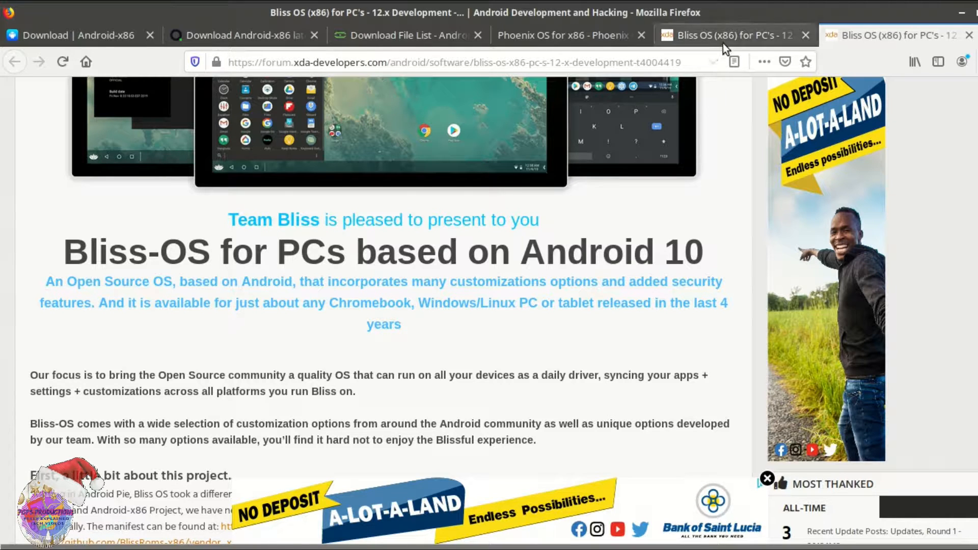
Step: Open the Phoenix OS for x86 page and look through its downloadable installer packages
{"action": "left_click", "coordinate": [592, 37]}
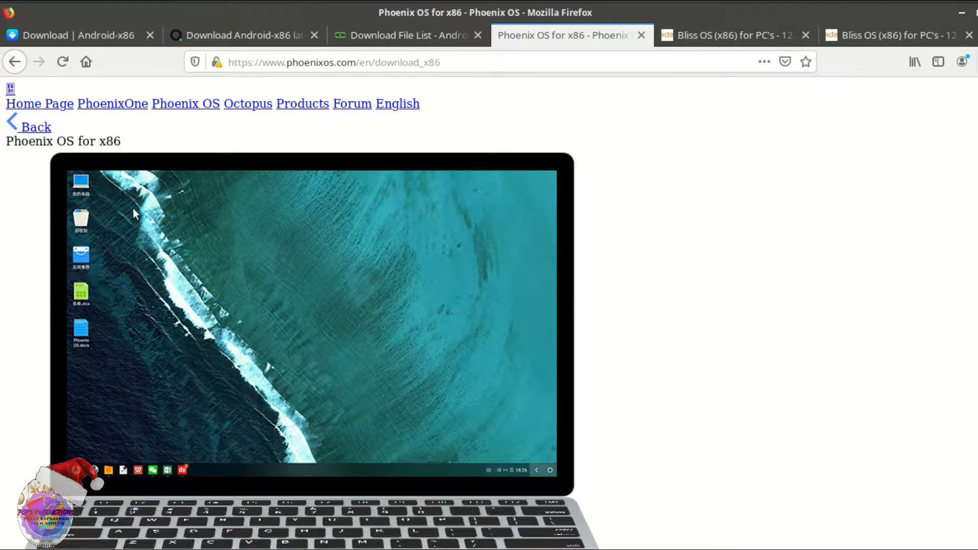
{"action": "scroll", "coordinate": [378, 376], "scroll_direction": "down", "scroll_amount": 5}
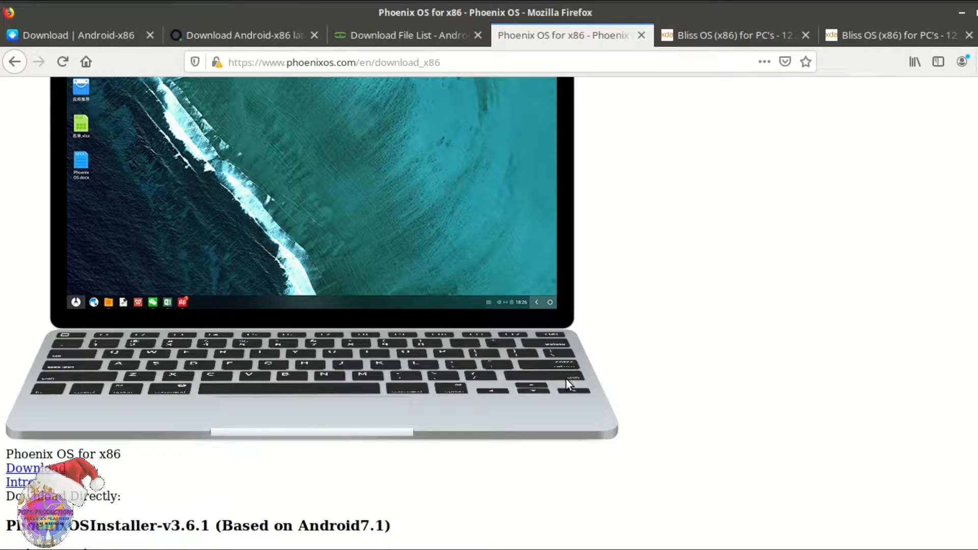
{"action": "scroll", "coordinate": [404, 363], "scroll_direction": "down", "scroll_amount": 7}
{"action": "scroll", "coordinate": [565, 331], "scroll_direction": "up", "scroll_amount": 12}
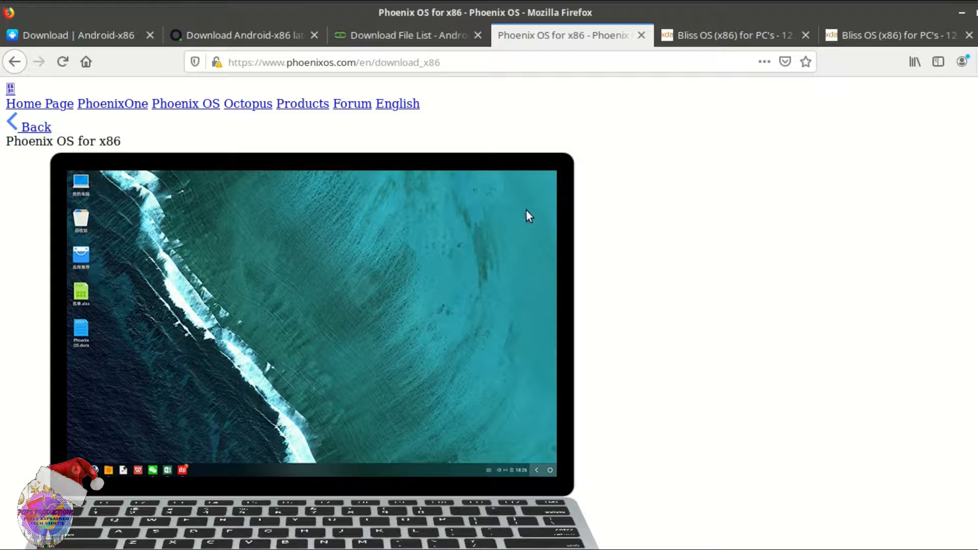
{"action": "scroll", "coordinate": [622, 332], "scroll_direction": "down", "scroll_amount": 3}
{"action": "scroll", "coordinate": [693, 260], "scroll_direction": "up", "scroll_amount": 3}
{"action": "scroll", "coordinate": [718, 275], "scroll_direction": "down", "scroll_amount": 12}
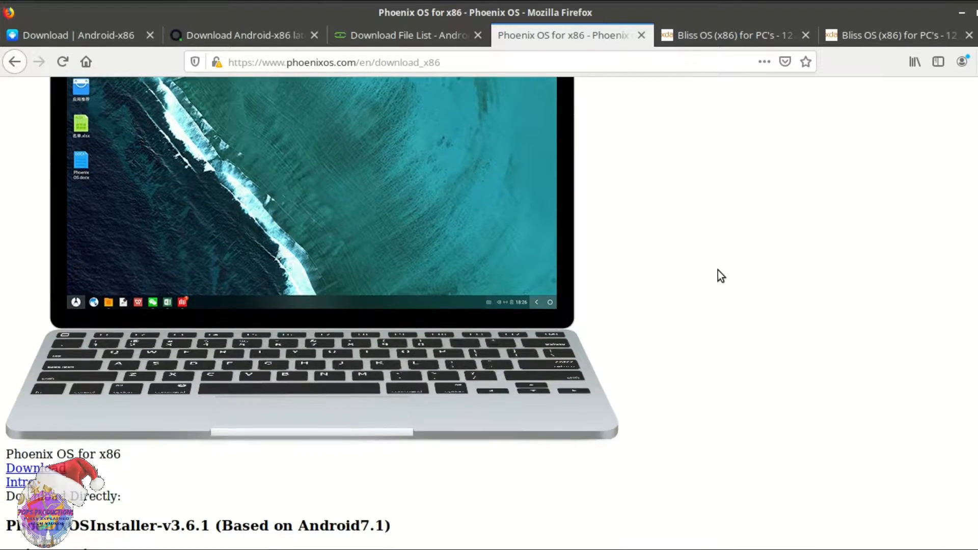
{"action": "scroll", "coordinate": [459, 320], "scroll_direction": "down", "scroll_amount": 5}
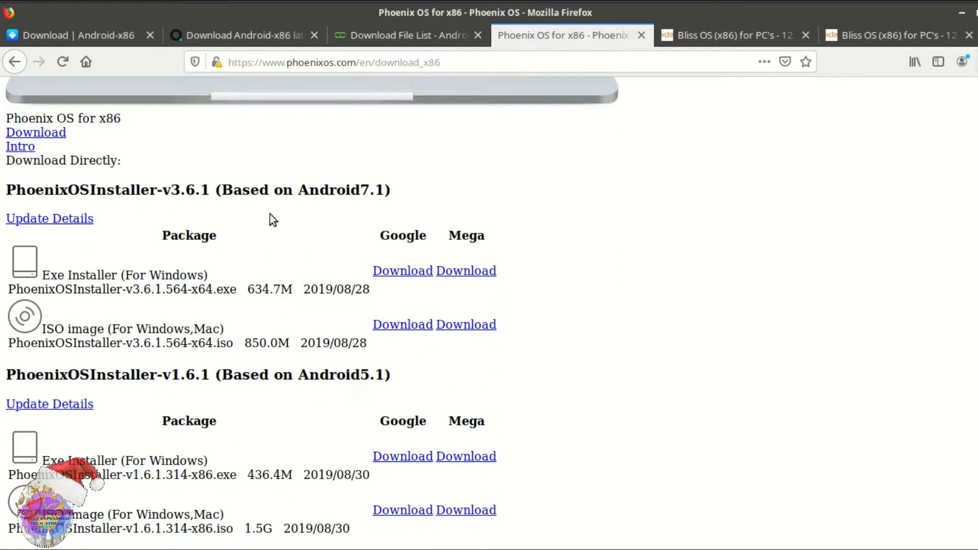
{"action": "scroll", "coordinate": [270, 214], "scroll_direction": "down", "scroll_amount": 3}
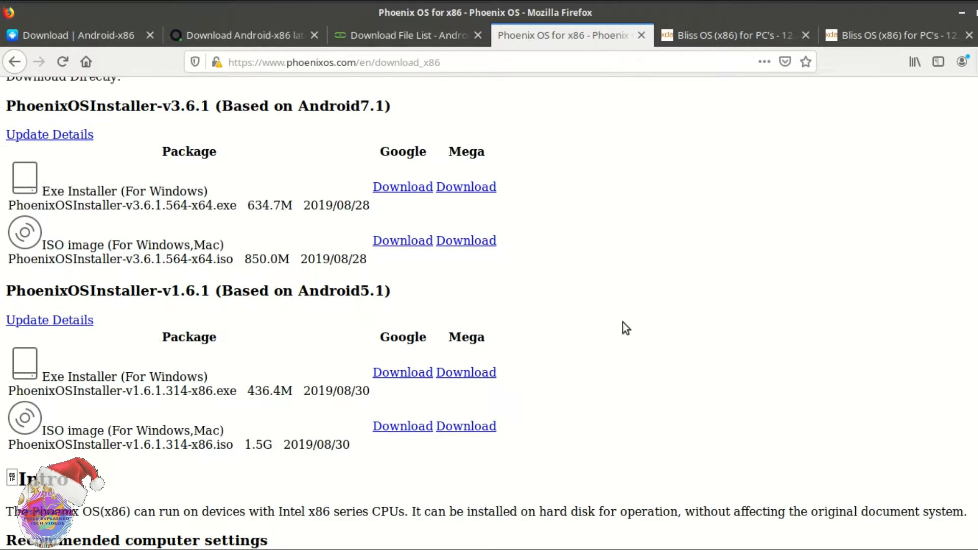
Step: Examine the Phoenix OS v1.6.1 and v3.6.1 ISO image entries and read the system requirements and installation notes
{"action": "left_click_drag", "start_coordinate": [216, 446], "coordinate": [127, 446]}
{"action": "left_click", "coordinate": [196, 449]}
{"action": "left_click_drag", "start_coordinate": [205, 260], "coordinate": [175, 262]}
{"action": "left_click", "coordinate": [175, 262]}
{"action": "scroll", "coordinate": [312, 372], "scroll_direction": "down", "scroll_amount": 3}
{"action": "scroll", "coordinate": [301, 254], "scroll_direction": "up", "scroll_amount": 3}
{"action": "scroll", "coordinate": [356, 306], "scroll_direction": "down", "scroll_amount": 8}
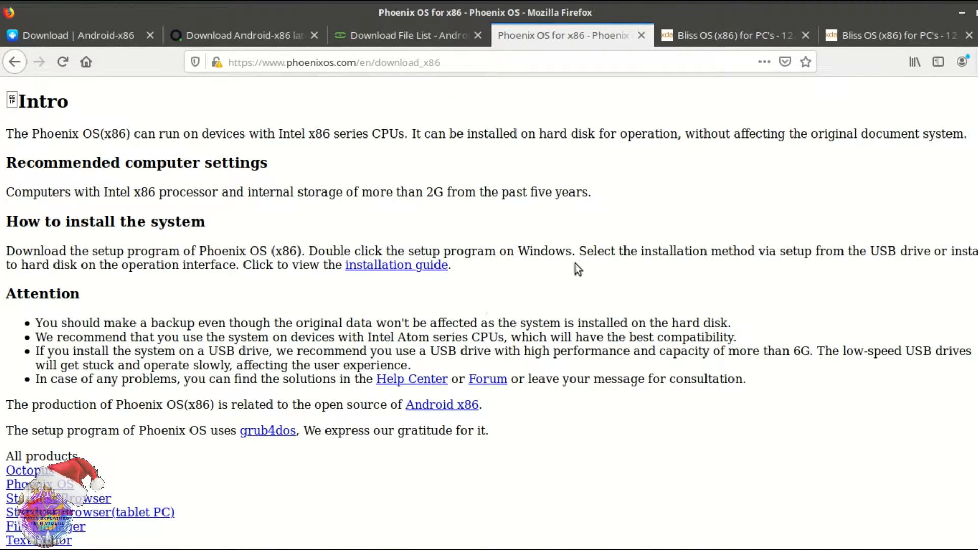
{"action": "scroll", "coordinate": [601, 269], "scroll_direction": "up", "scroll_amount": 20}
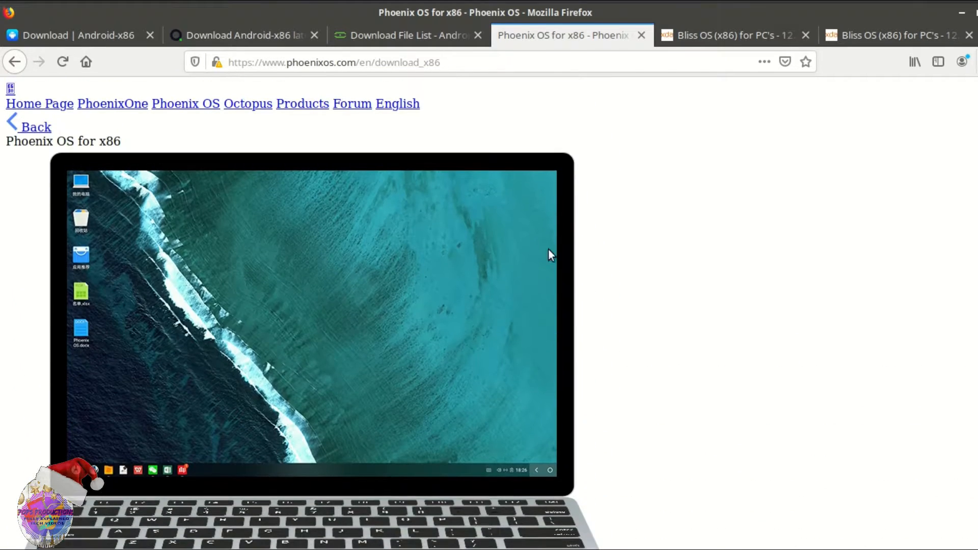
Step: Review the Android-x86 releases and their package files on the OSDN download list
{"action": "left_click", "coordinate": [351, 28]}
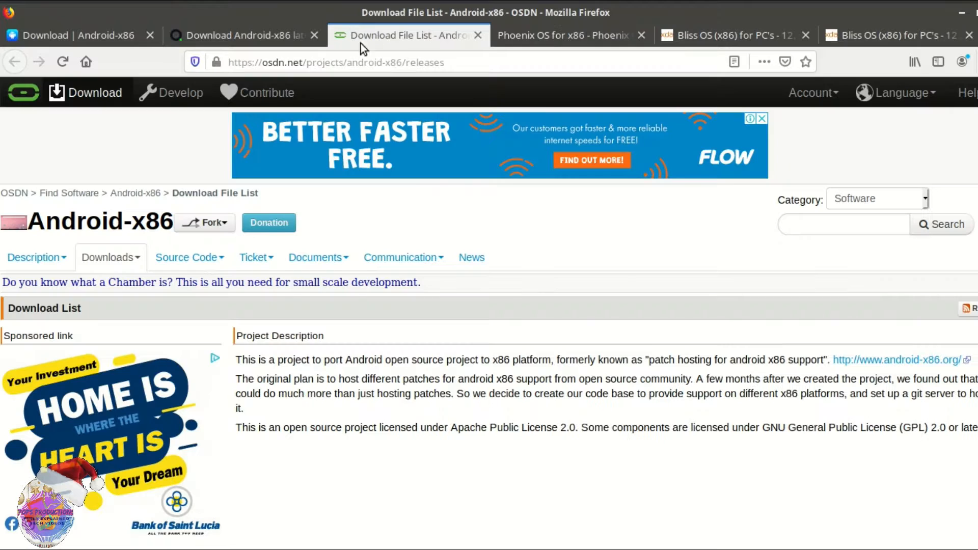
{"action": "scroll", "coordinate": [371, 303], "scroll_direction": "down", "scroll_amount": 10}
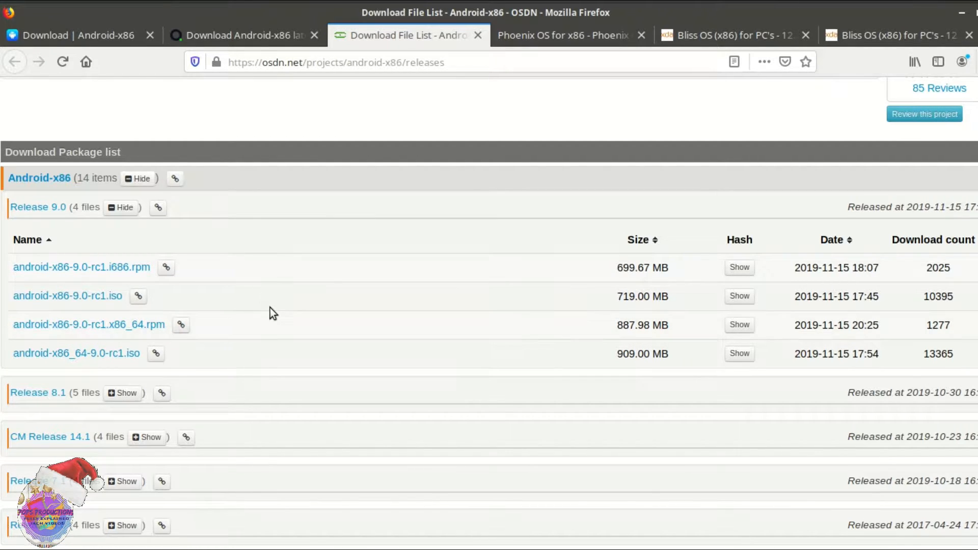
{"action": "scroll", "coordinate": [441, 404], "scroll_direction": "down", "scroll_amount": 5}
{"action": "scroll", "coordinate": [230, 414], "scroll_direction": "down", "scroll_amount": 5}
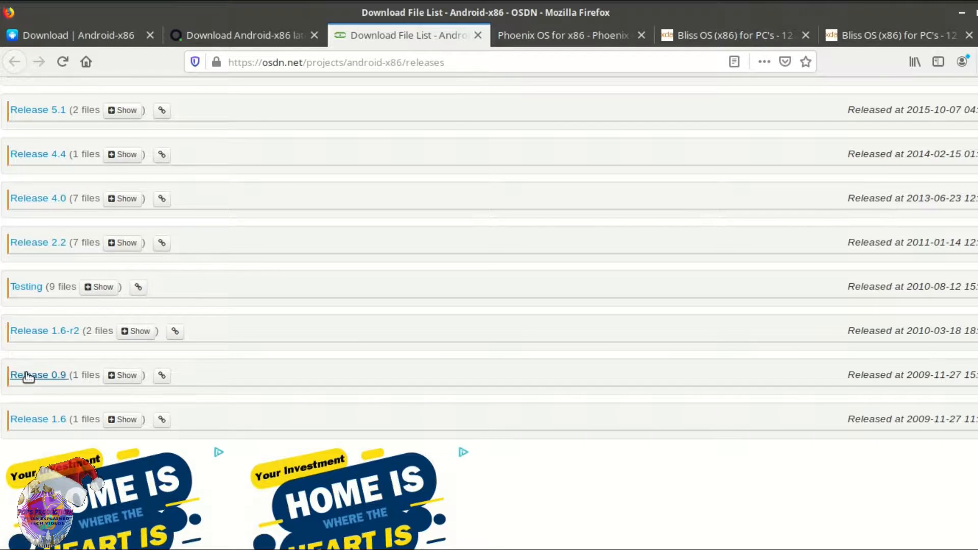
{"action": "scroll", "coordinate": [59, 400], "scroll_direction": "up", "scroll_amount": 3}
{"action": "scroll", "coordinate": [55, 407], "scroll_direction": "up", "scroll_amount": 3}
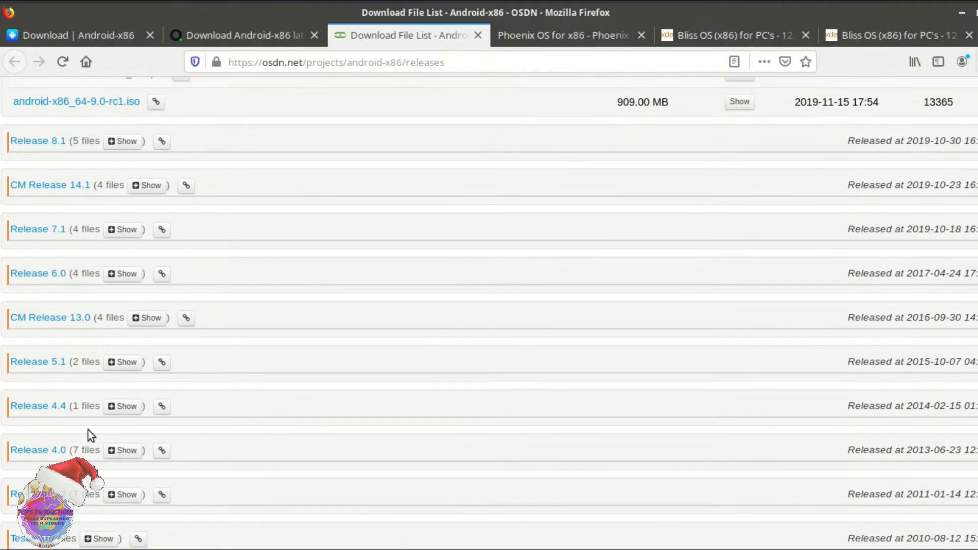
{"action": "scroll", "coordinate": [163, 300], "scroll_direction": "up", "scroll_amount": 5}
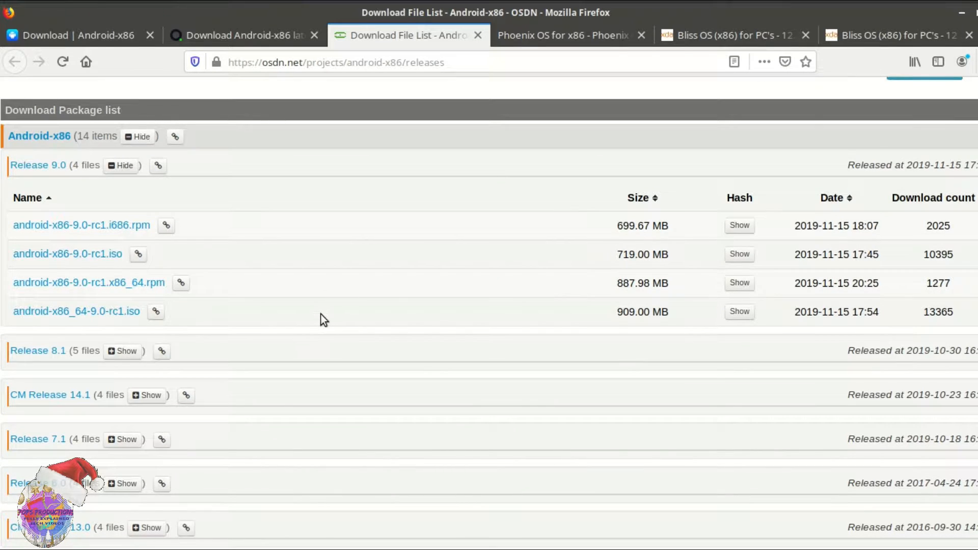
Step: Download the Android-x86 64-bit ISO file, version 9.0-rc1, from the FossHub page
{"action": "left_click", "coordinate": [216, 32]}
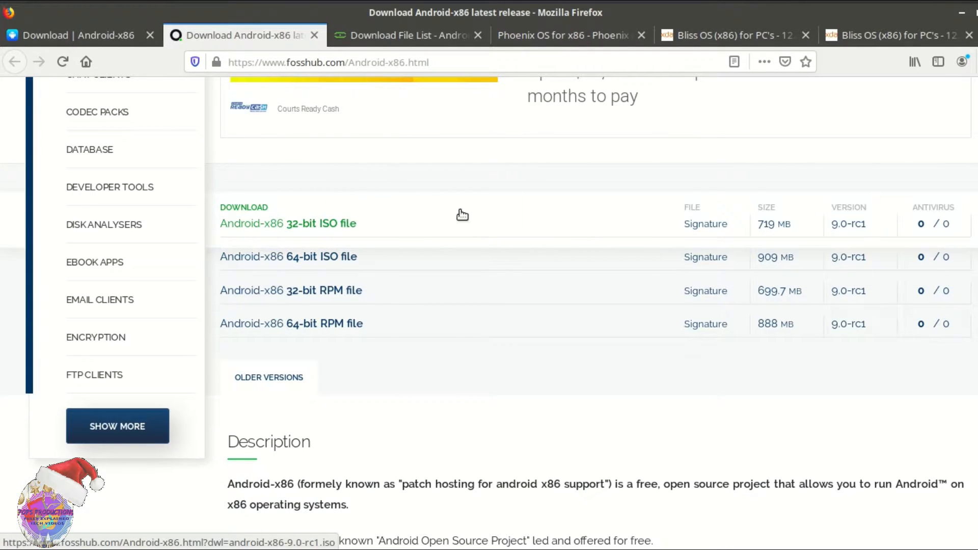
{"action": "left_click", "coordinate": [338, 261]}
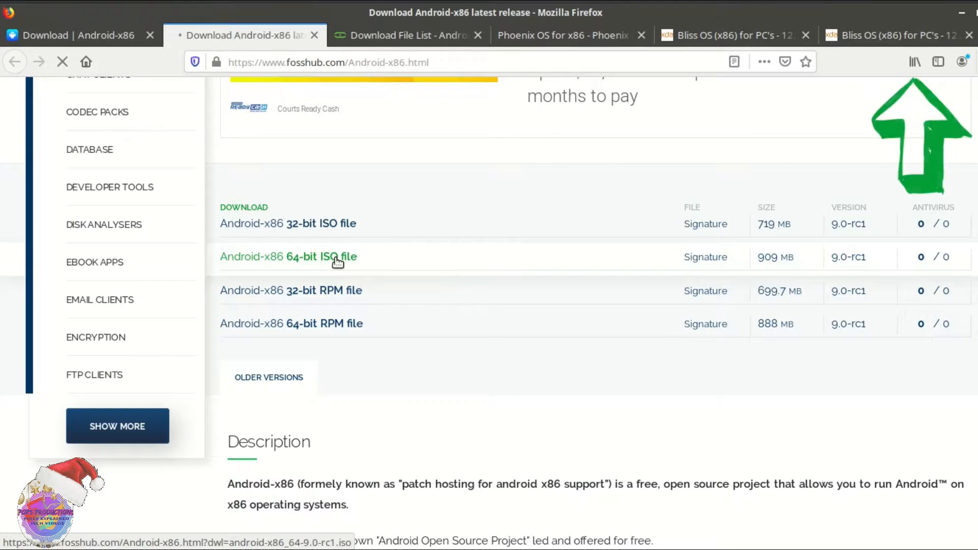
{"action": "left_click", "coordinate": [545, 310]}
{"action": "left_click", "coordinate": [637, 379]}
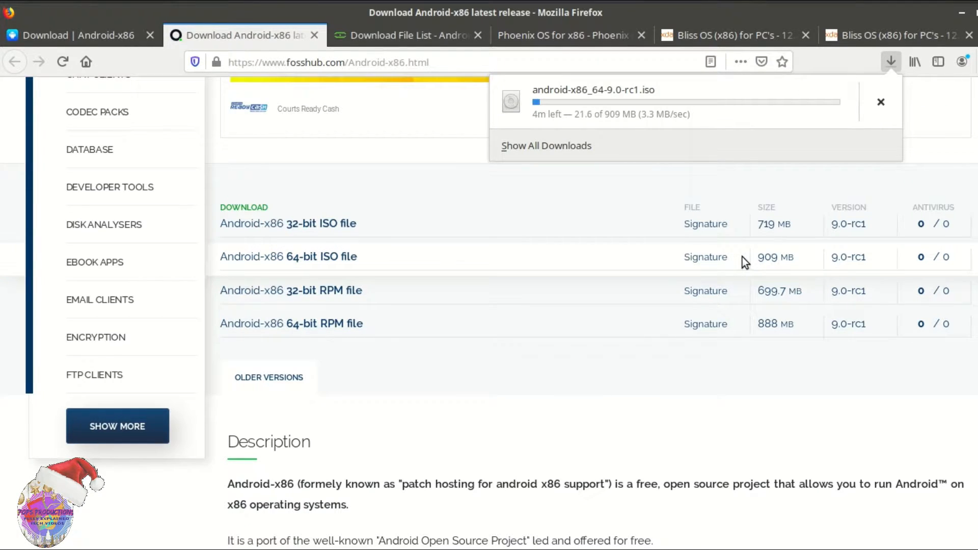
Step: Check the progress of the android-x86_64-9.0-rc1.iso download, then switch to Oracle VM VirtualBox Manager
{"action": "left_click", "coordinate": [891, 61]}
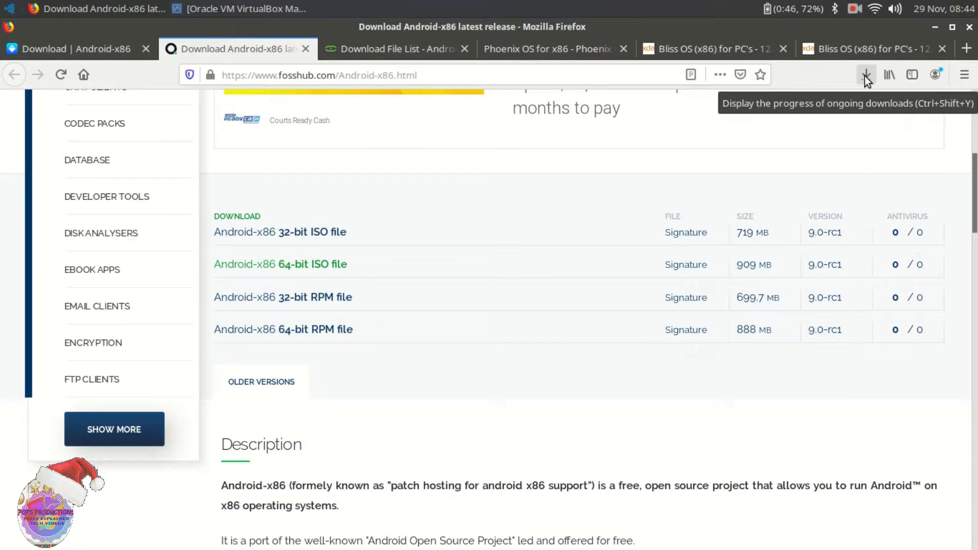
{"action": "left_click", "coordinate": [864, 75]}
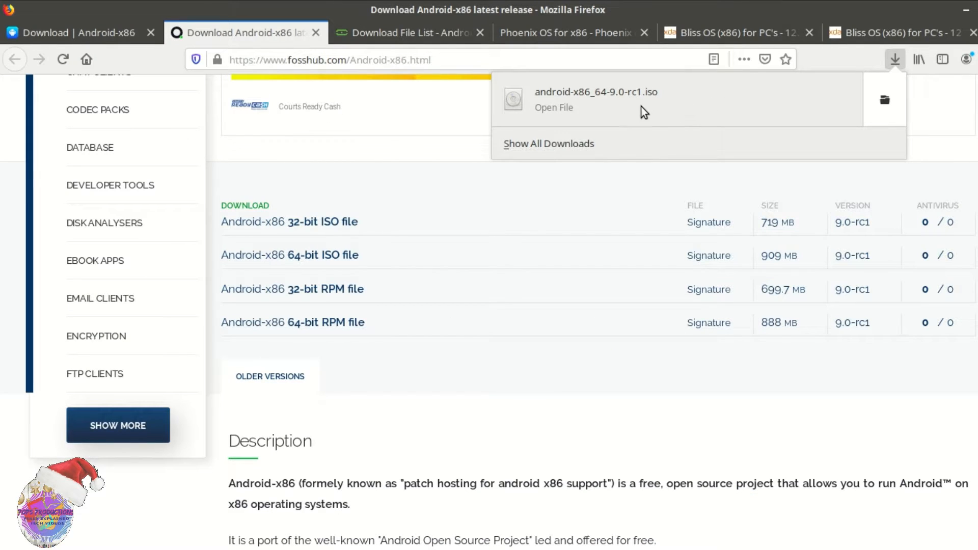
{"action": "left_click", "coordinate": [965, 15]}
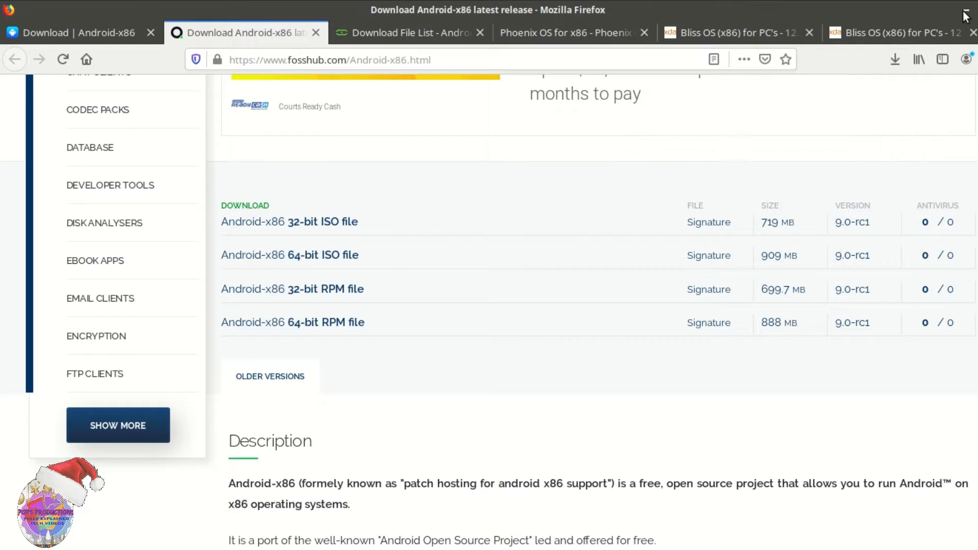
{"action": "left_click", "coordinate": [964, 16]}
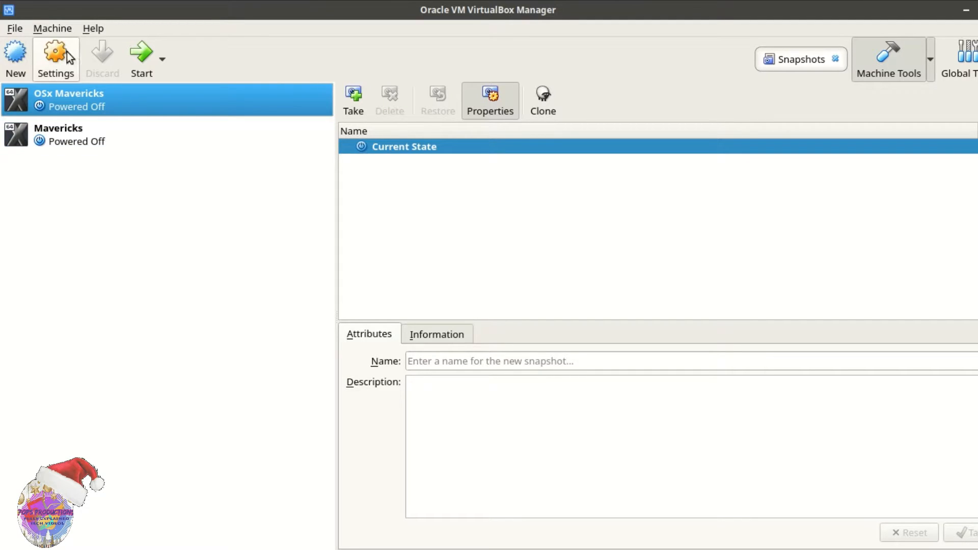
Step: Start a new virtual machine named "Android 9" with type Linux and version Other Linux (64-bit)
{"action": "left_click", "coordinate": [15, 55]}
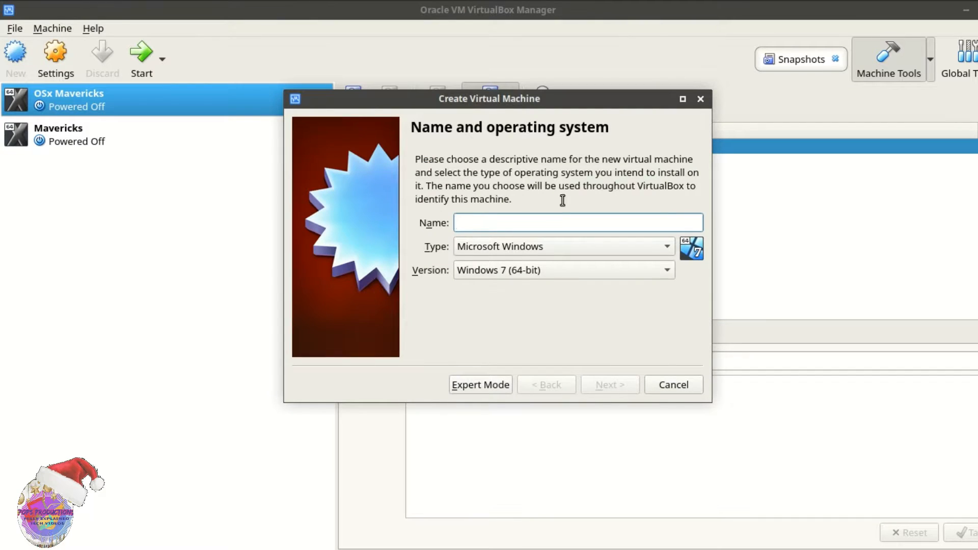
{"action": "type", "text": "And"}
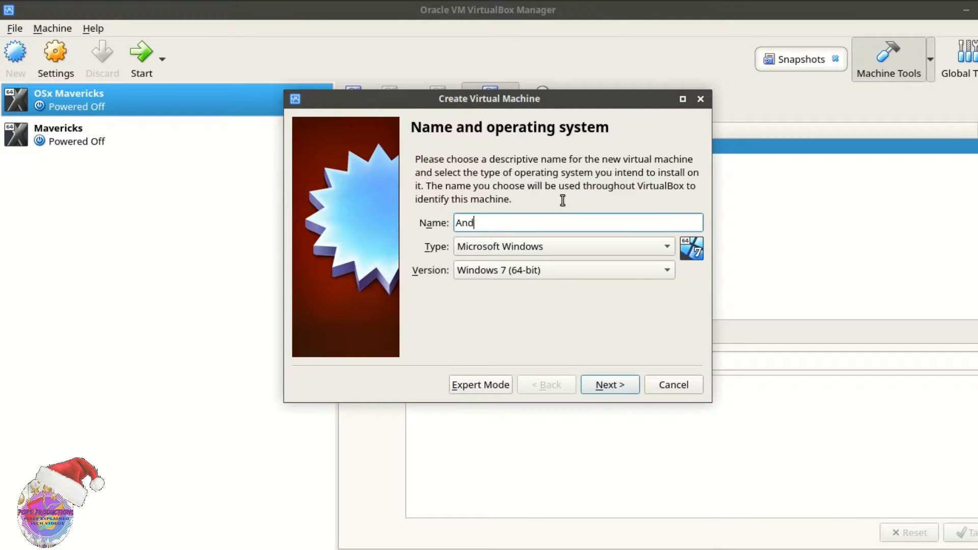
{"action": "type", "text": "roid 9"}
{"action": "left_click", "coordinate": [554, 249]}
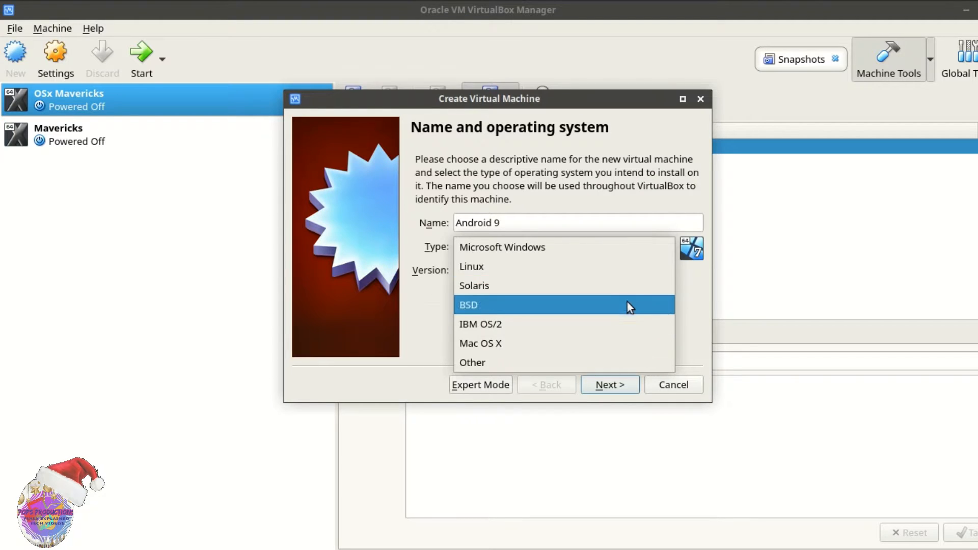
{"action": "left_click", "coordinate": [611, 267]}
{"action": "left_click", "coordinate": [601, 272]}
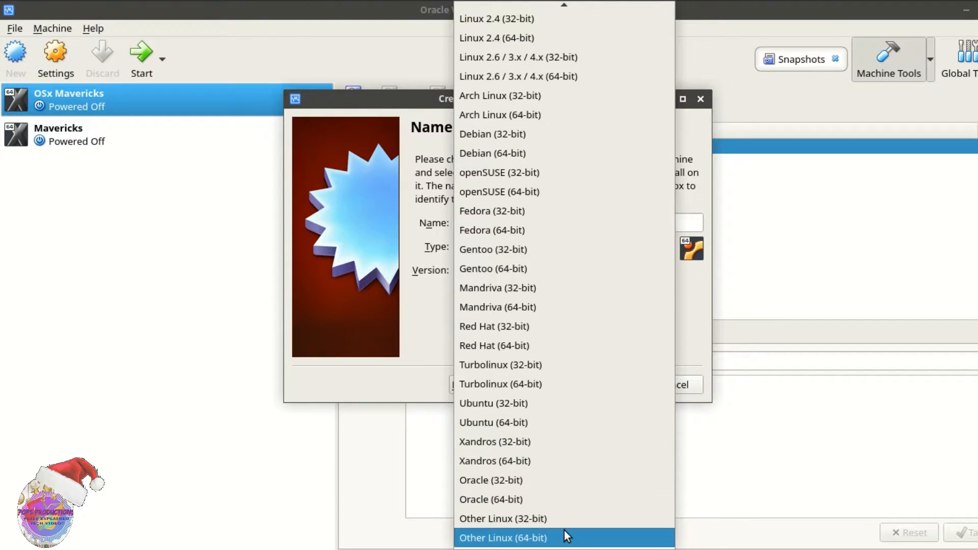
{"action": "left_click", "coordinate": [525, 538]}
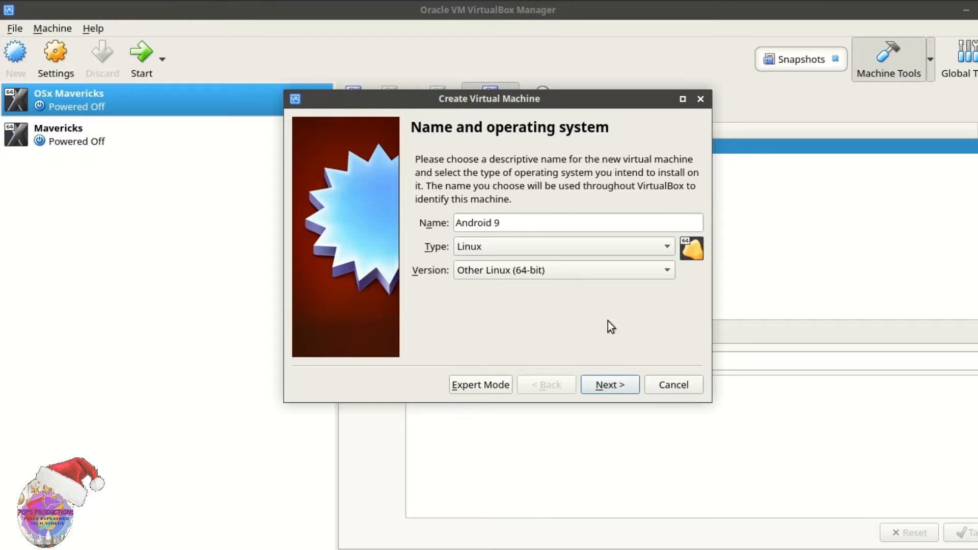
{"action": "left_click", "coordinate": [612, 385]}
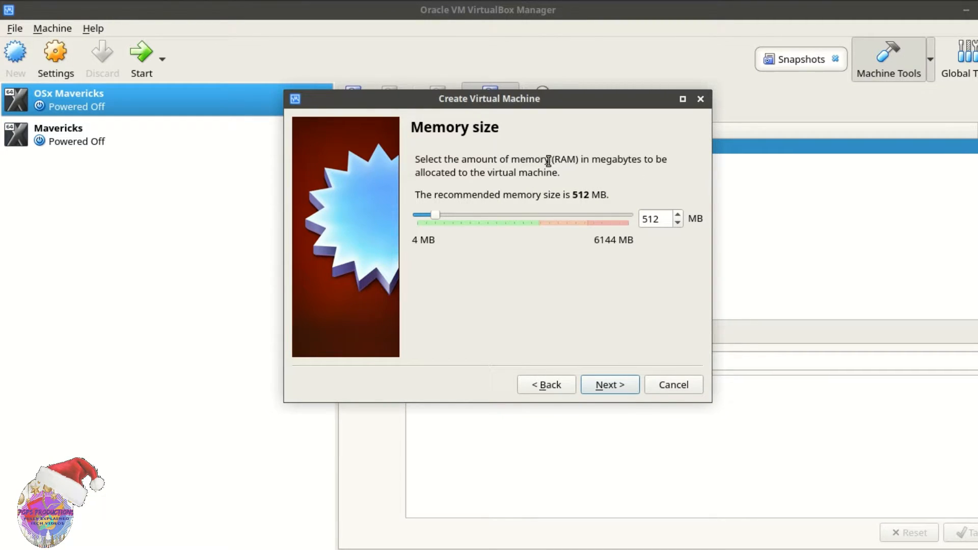
Step: Raise the virtual machine's memory size to slightly above 2048 MB and proceed to the hard disk options
{"action": "left_click_drag", "start_coordinate": [438, 216], "coordinate": [448, 223]}
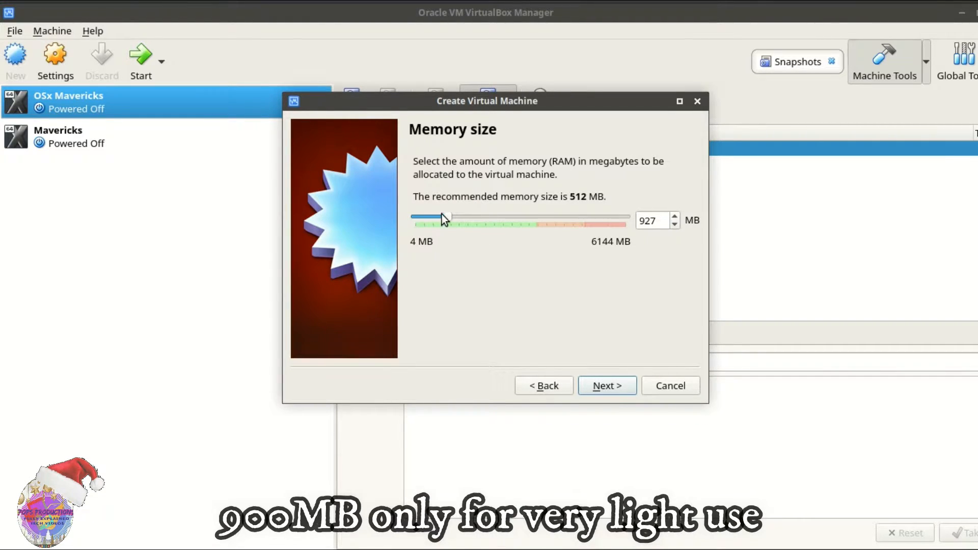
{"action": "left_click_drag", "start_coordinate": [447, 214], "coordinate": [485, 219]}
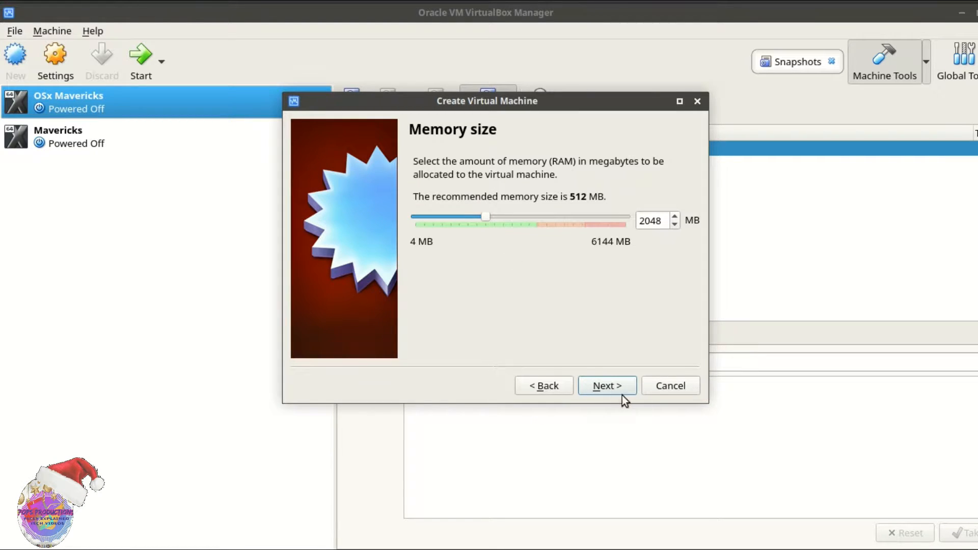
{"action": "left_click_drag", "start_coordinate": [486, 217], "coordinate": [493, 217]}
{"action": "left_click", "coordinate": [611, 388]}
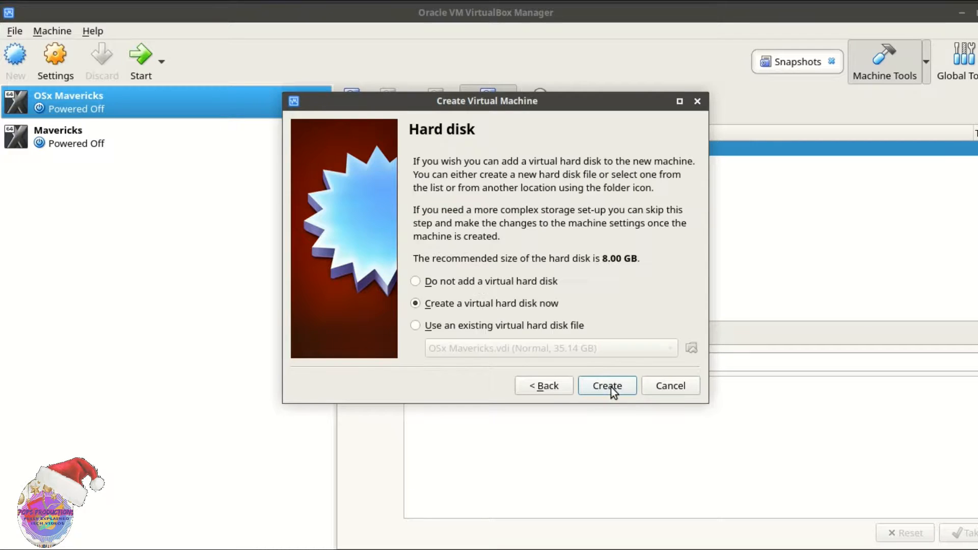
Step: Create a VDI virtual hard disk named "Android 9" for the new machine, sized 12.77 GB
{"action": "left_click", "coordinate": [591, 387]}
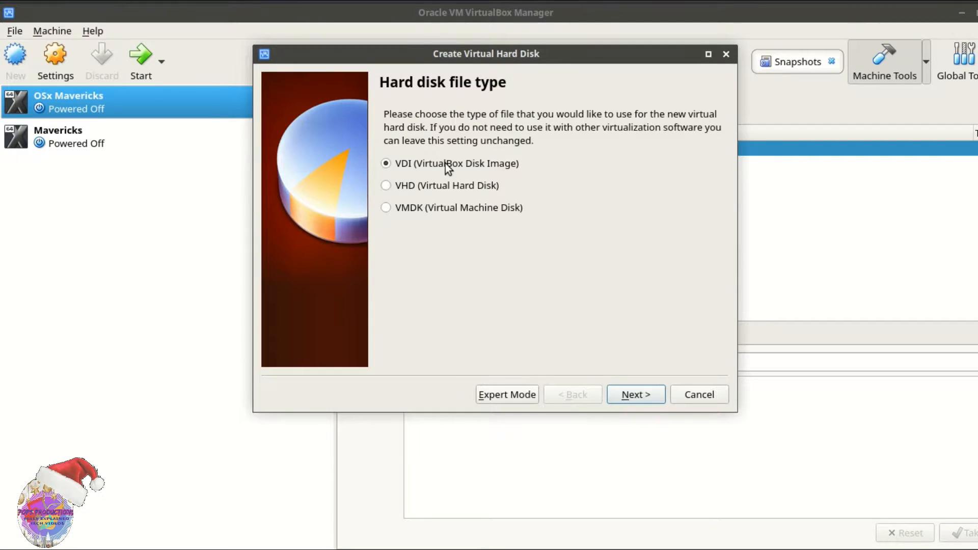
{"action": "left_click", "coordinate": [636, 395]}
{"action": "left_click", "coordinate": [636, 395]}
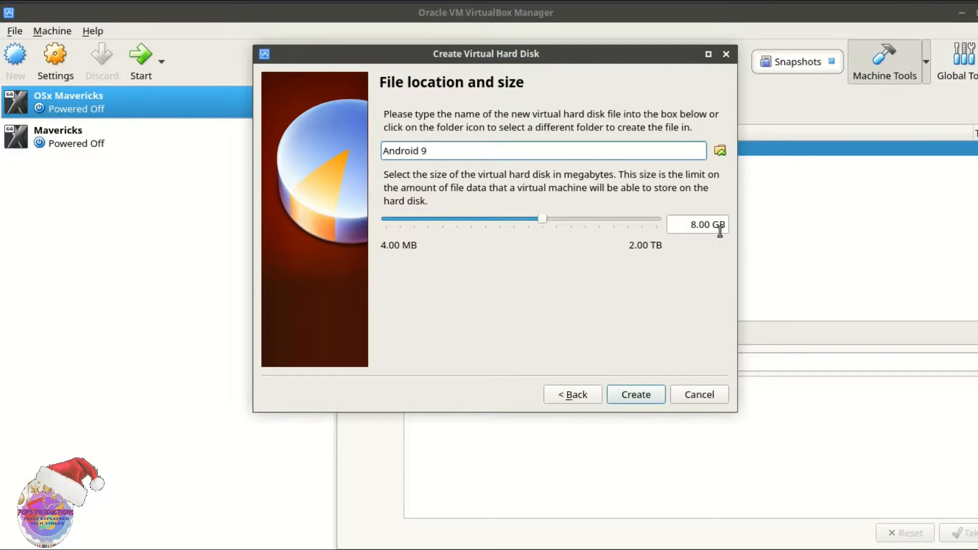
{"action": "left_click_drag", "start_coordinate": [540, 217], "coordinate": [549, 219]}
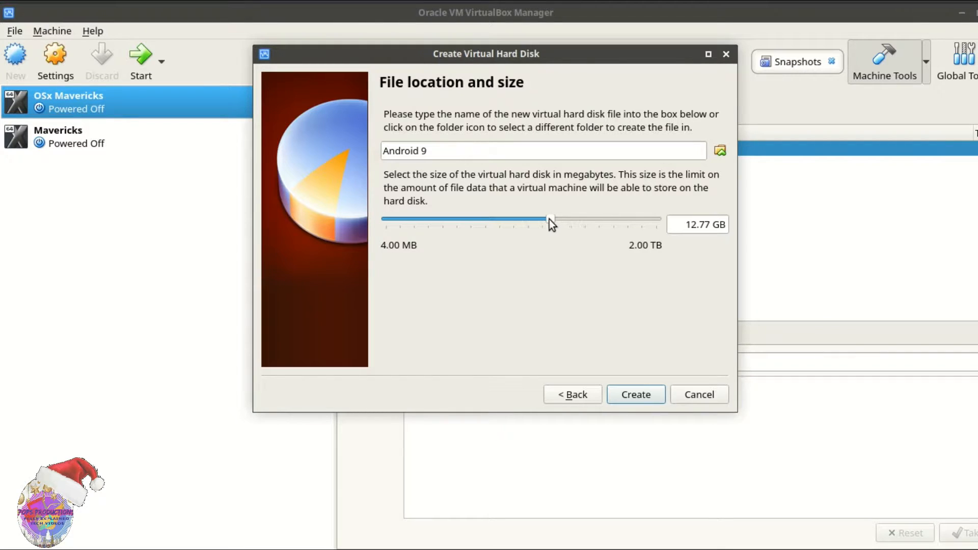
{"action": "left_click", "coordinate": [635, 394]}
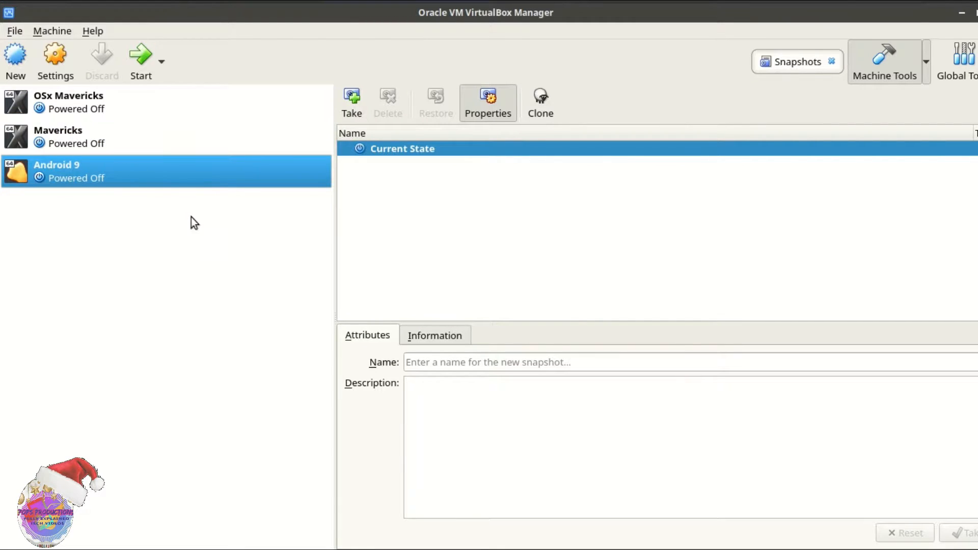
Step: Open the Android 9 machine's settings and set its display video memory to 128 MB
{"action": "left_click", "coordinate": [54, 57]}
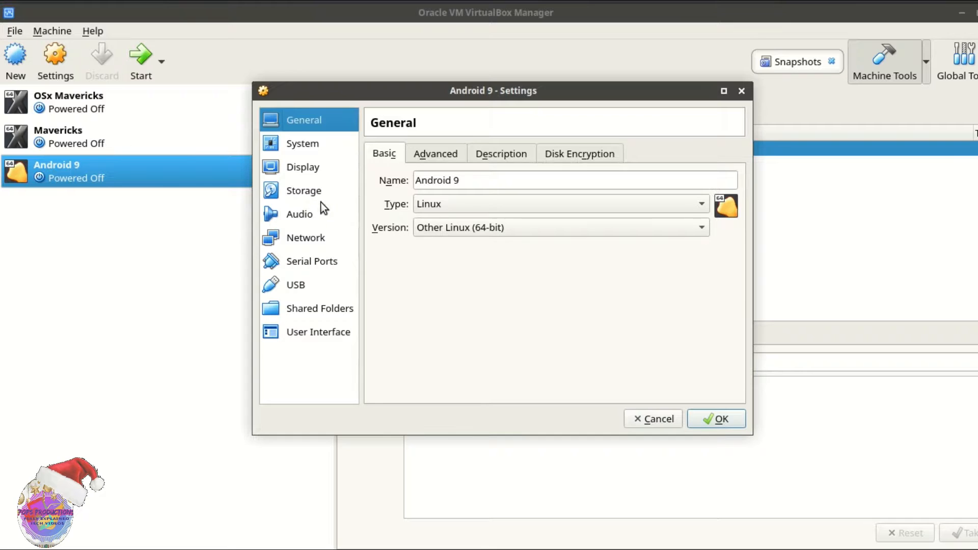
{"action": "left_click", "coordinate": [303, 169]}
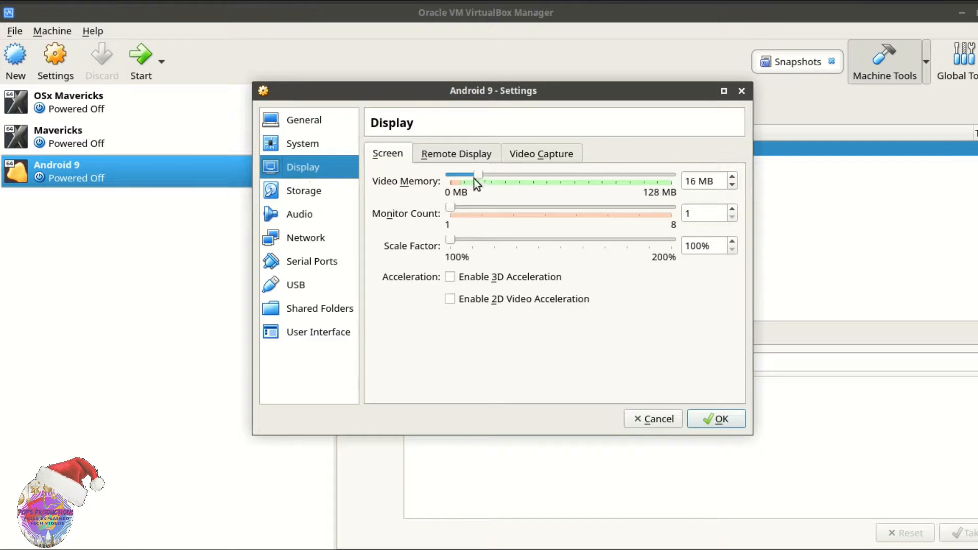
{"action": "left_click_drag", "start_coordinate": [479, 174], "coordinate": [699, 188]}
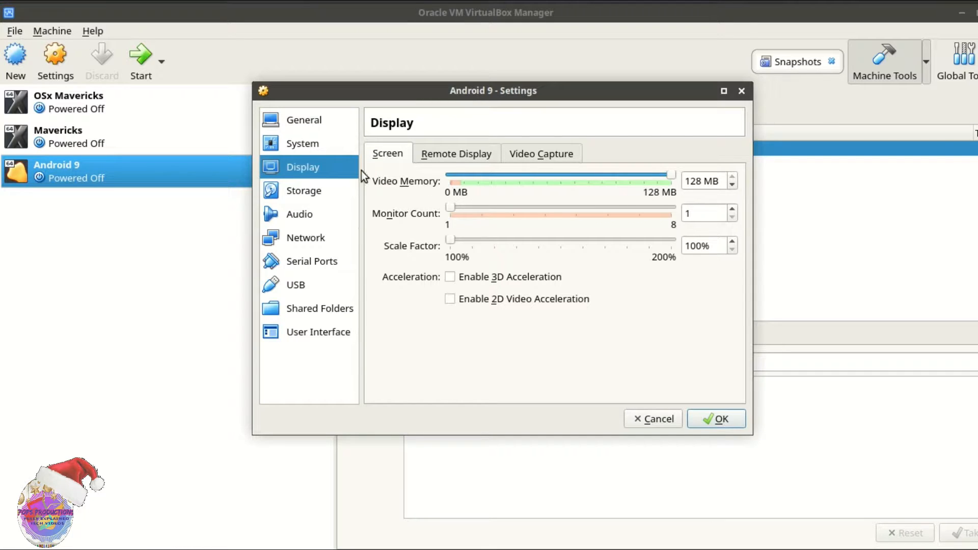
Step: Open the processor settings of the Android 9 machine and try out different processor counts
{"action": "left_click", "coordinate": [306, 143]}
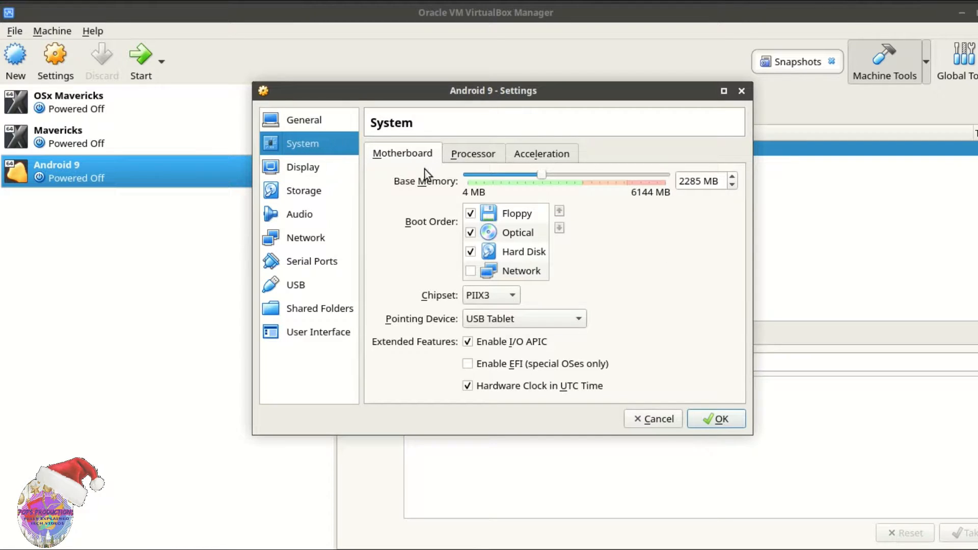
{"action": "left_click", "coordinate": [474, 156]}
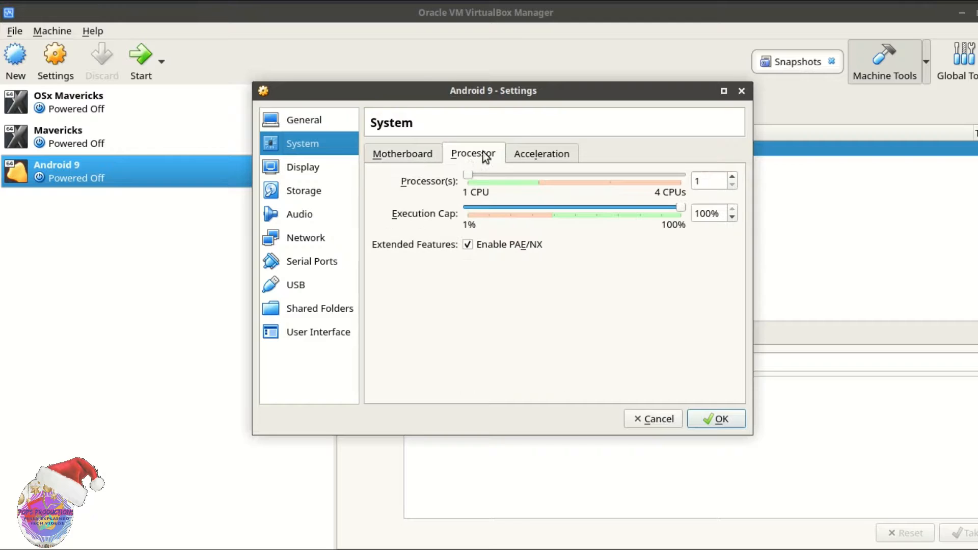
{"action": "left_click_drag", "start_coordinate": [468, 174], "coordinate": [589, 169]}
{"action": "left_click_drag", "start_coordinate": [677, 167], "coordinate": [476, 176]}
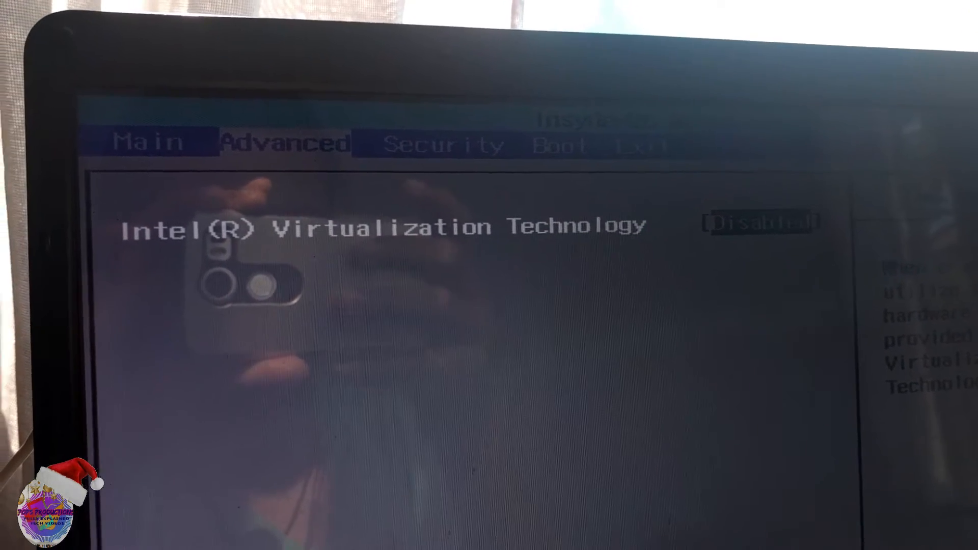
{"action": "key", "text": "Return"}
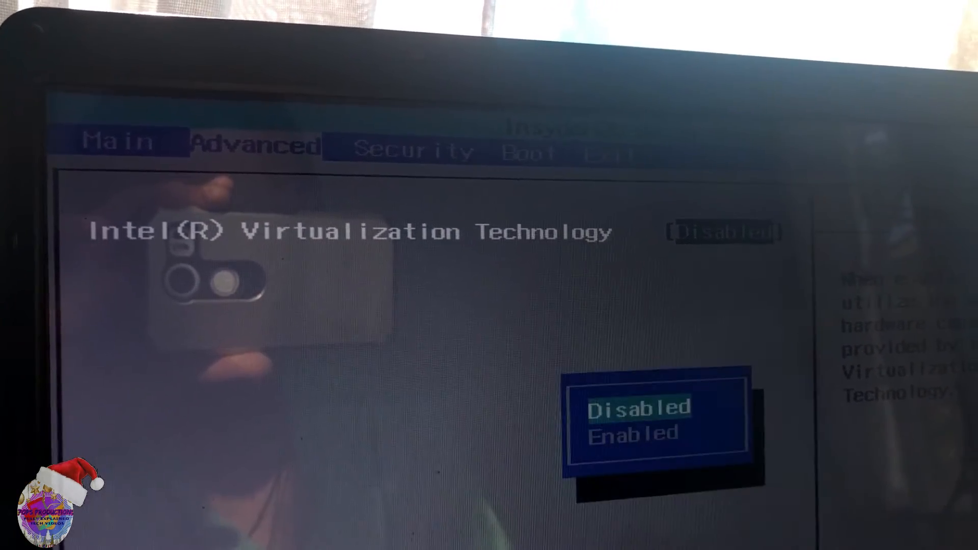
{"action": "key", "text": "Down"}
{"action": "key", "text": "Return"}
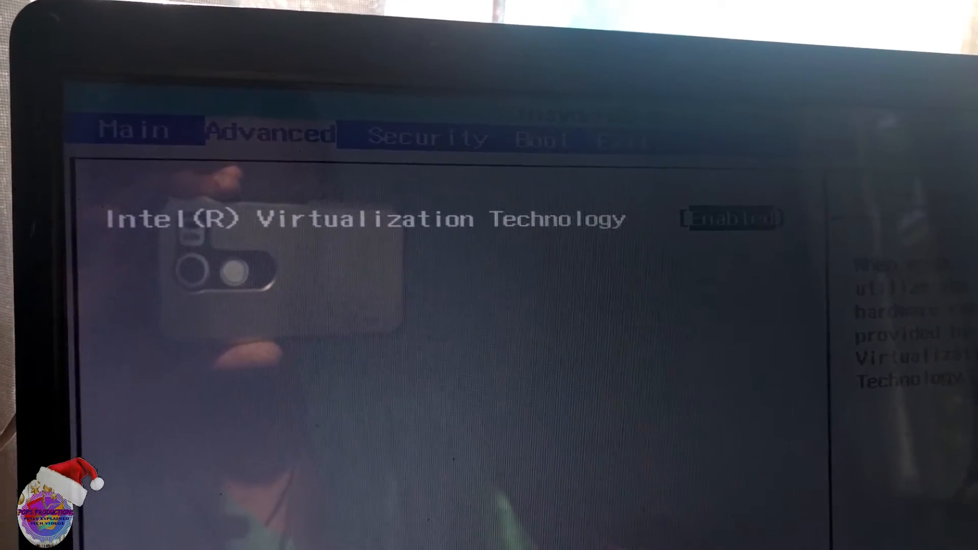
{"action": "key", "text": "F10"}
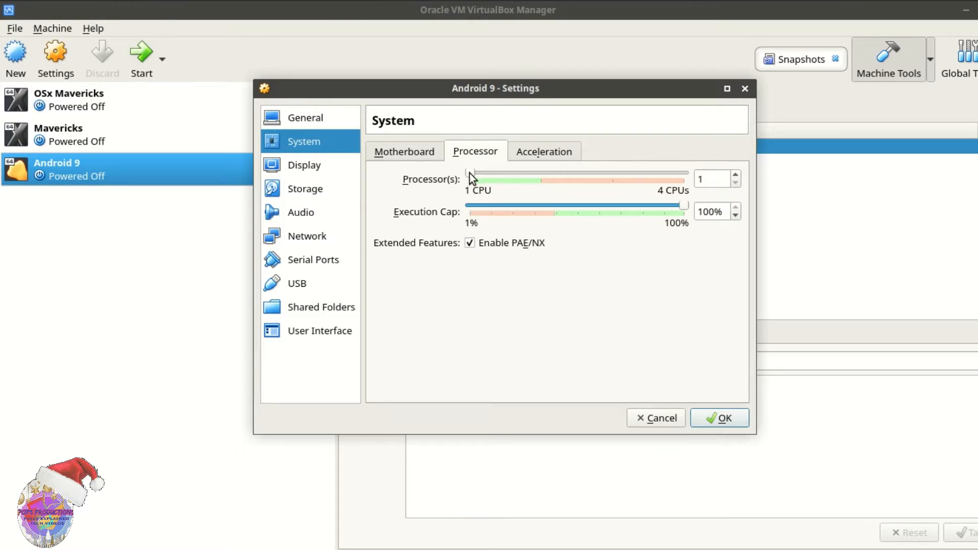
Step: Set the Android 9 machine's processor count to 2
{"action": "left_click_drag", "start_coordinate": [469, 173], "coordinate": [530, 174]}
{"action": "mouse_move", "coordinate": [541, 170]}
{"action": "left_mouse_down"}
{"action": "mouse_move", "coordinate": [474, 177]}
{"action": "mouse_move", "coordinate": [539, 175]}
{"action": "left_mouse_up"}
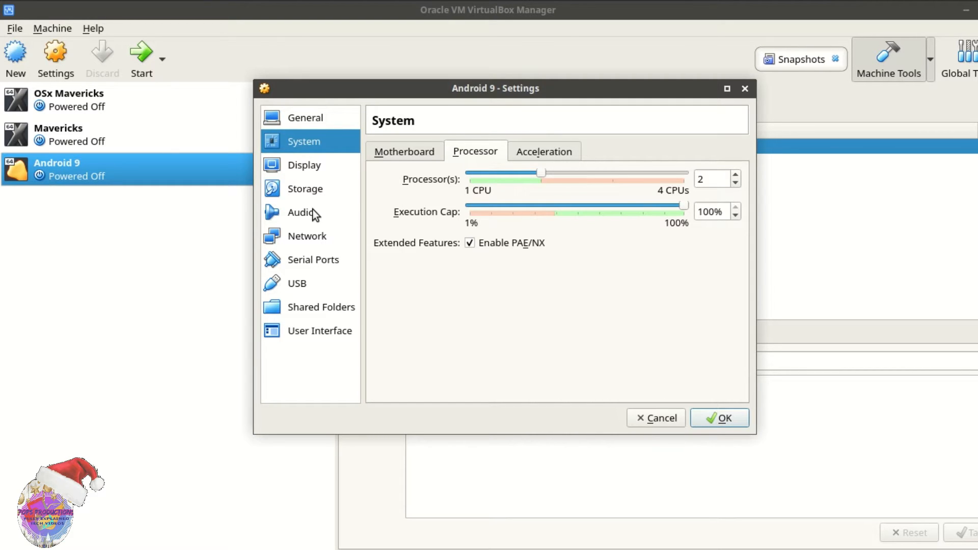
Step: Load android-x86_64-9.0-rc1.iso from the Downloads folder into the machine's empty optical drive
{"action": "left_click", "coordinate": [306, 190]}
{"action": "left_click", "coordinate": [300, 166]}
{"action": "left_click", "coordinate": [299, 146]}
{"action": "left_click", "coordinate": [305, 188]}
{"action": "left_click", "coordinate": [423, 207]}
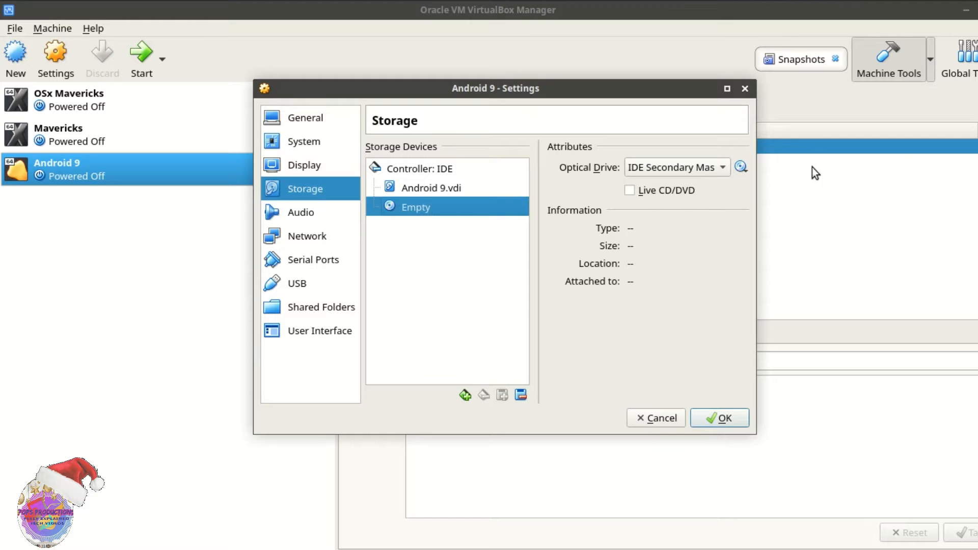
{"action": "left_click", "coordinate": [745, 170]}
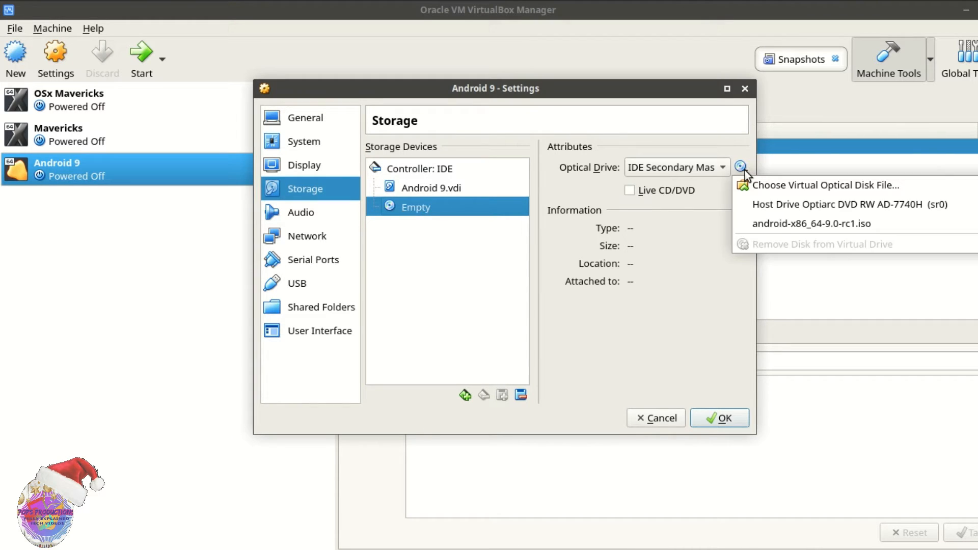
{"action": "left_click", "coordinate": [793, 177]}
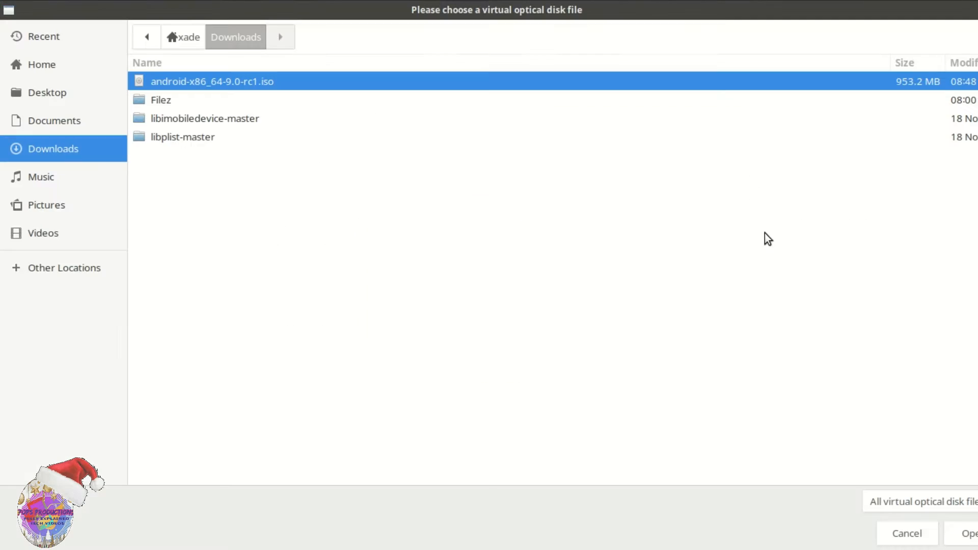
{"action": "double_click", "coordinate": [241, 82]}
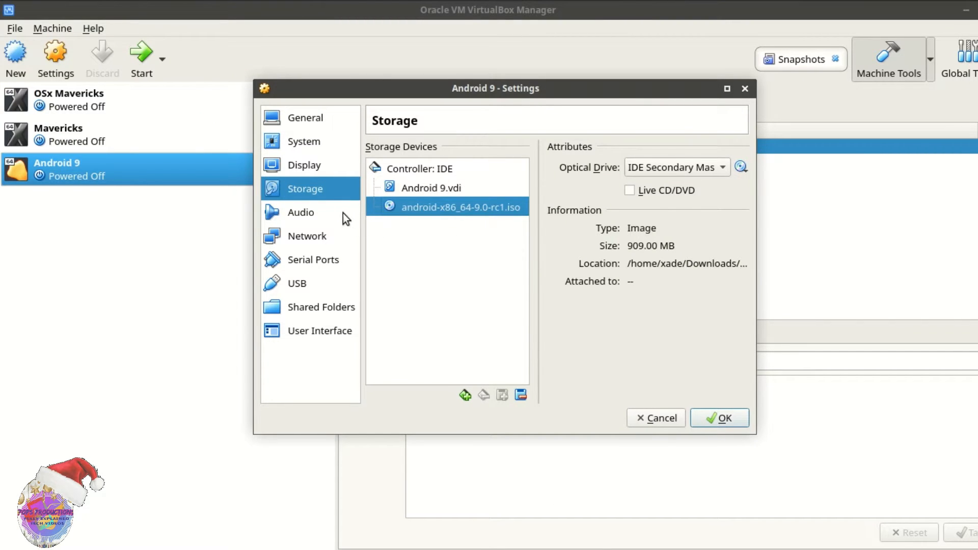
Step: Switch the machine's USB controller to USB 1.1 (OHCI) and check which devices can be added as USB filters
{"action": "left_click", "coordinate": [328, 213]}
{"action": "left_click", "coordinate": [318, 239]}
{"action": "left_click", "coordinate": [318, 264]}
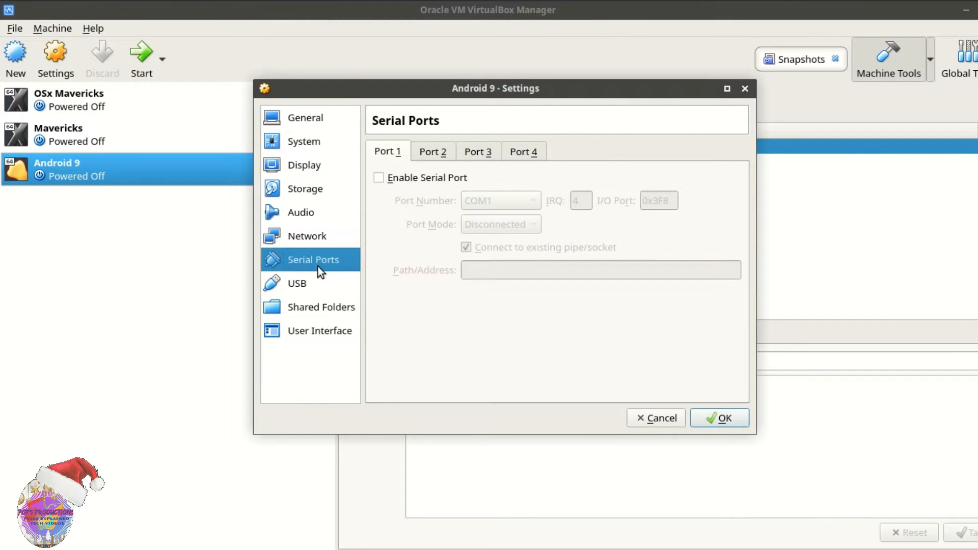
{"action": "left_click", "coordinate": [302, 284]}
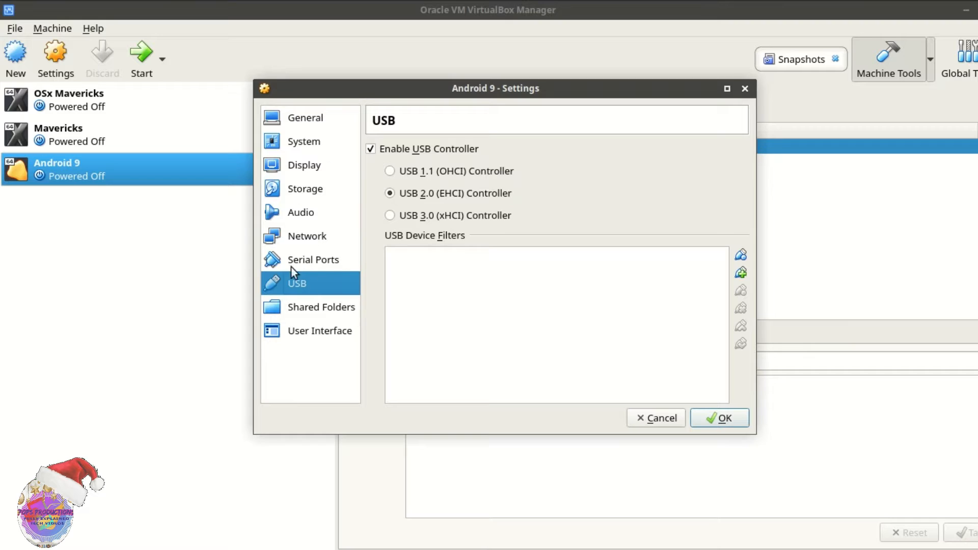
{"action": "left_click", "coordinate": [423, 172]}
{"action": "left_click", "coordinate": [743, 273]}
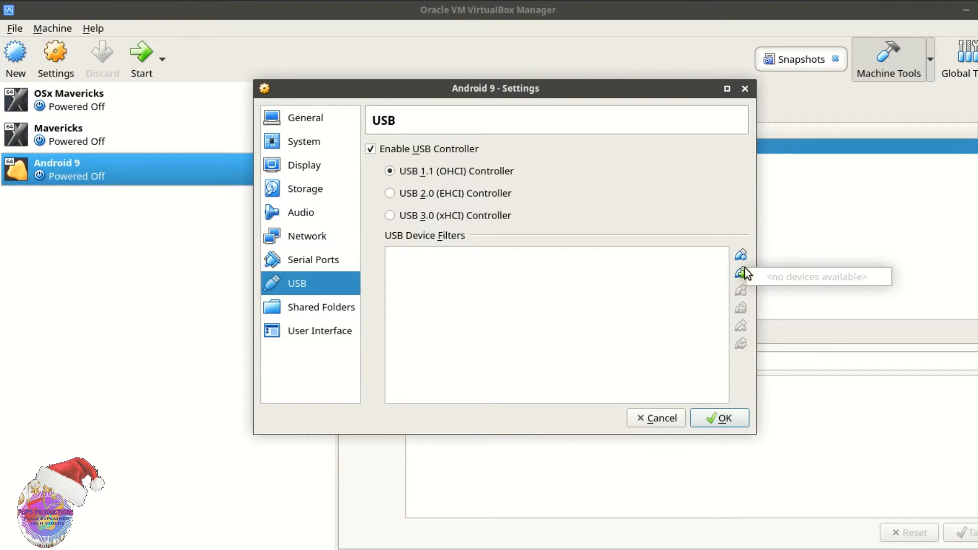
{"action": "left_click", "coordinate": [555, 298]}
{"action": "left_click", "coordinate": [742, 274]}
{"action": "left_click", "coordinate": [657, 271]}
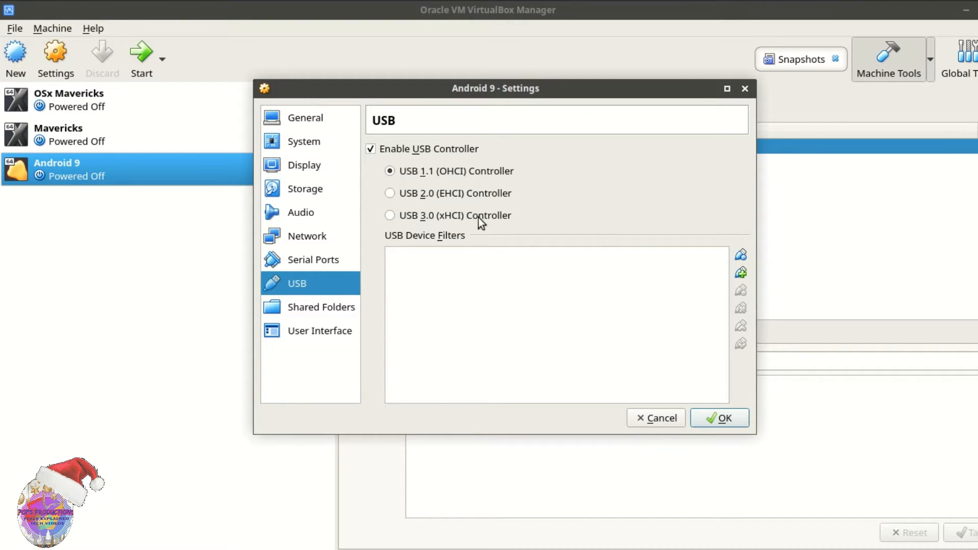
Step: Try the other USB controller versions, settle on USB 1.1 (OHCI) and save the machine settings
{"action": "left_click", "coordinate": [454, 194]}
{"action": "left_click", "coordinate": [457, 214]}
{"action": "left_click", "coordinate": [451, 170]}
{"action": "left_click", "coordinate": [460, 189]}
{"action": "left_click", "coordinate": [471, 214]}
{"action": "left_click", "coordinate": [470, 167]}
{"action": "left_click", "coordinate": [724, 419]}
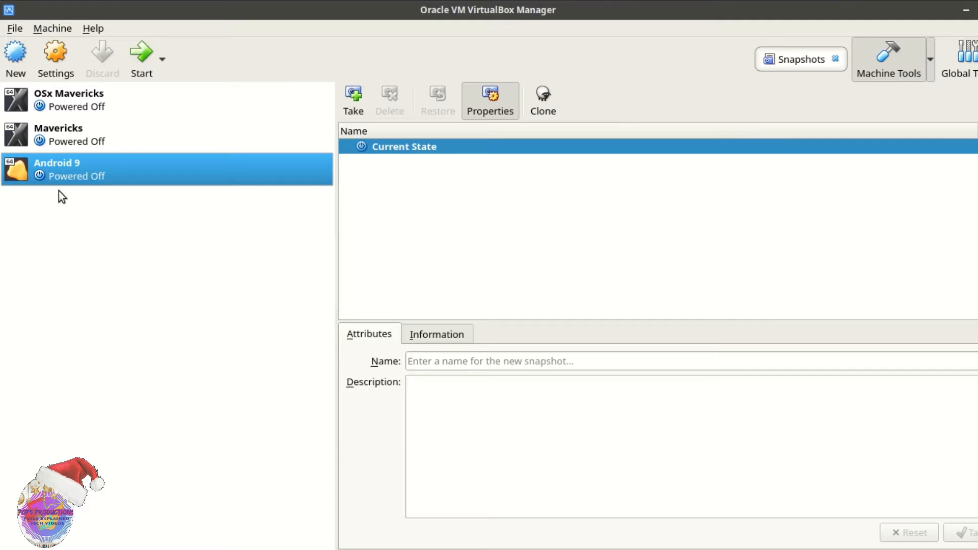
Step: Start the Android 9 virtual machine, dismiss the keyboard capture notice and maximize its window
{"action": "left_click", "coordinate": [134, 71]}
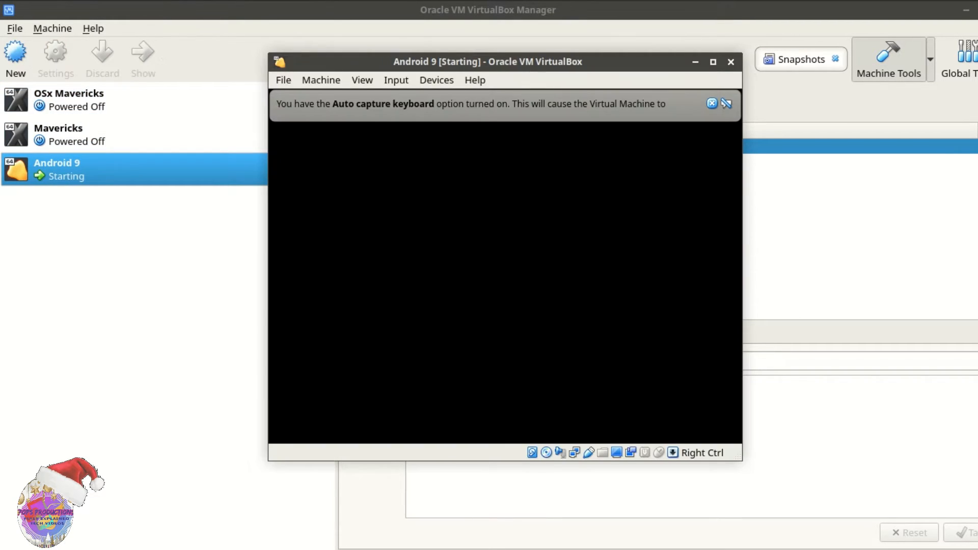
{"action": "left_click", "coordinate": [712, 103]}
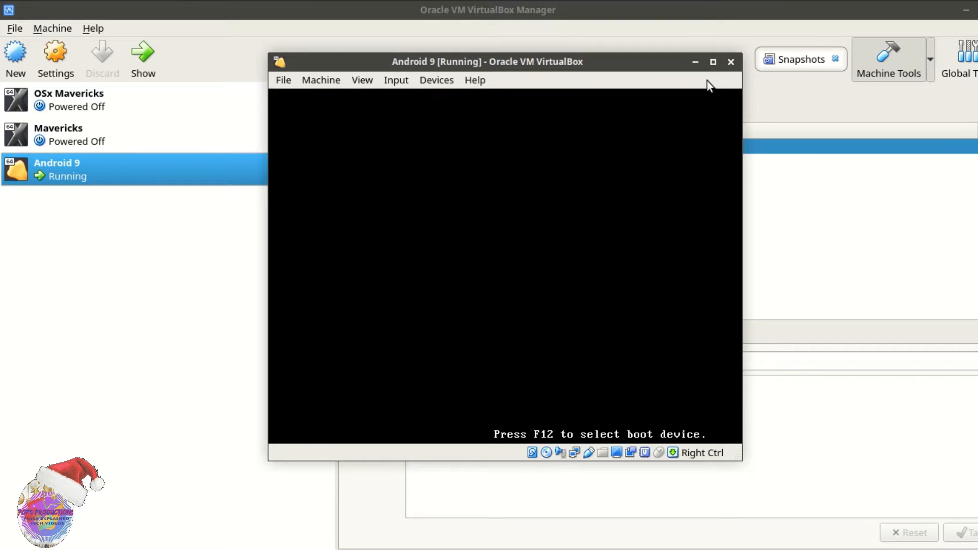
{"action": "left_click", "coordinate": [713, 63]}
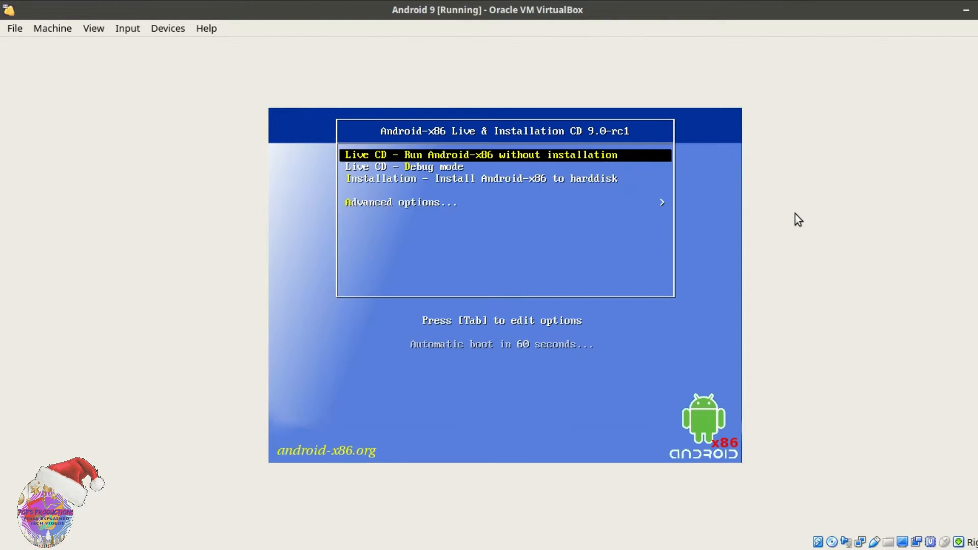
Step: Boot the Android-x86 9.0-rc1 CD with the option "Installation - Install Android-x86 to harddisk"
{"action": "key", "text": "Down"}
{"action": "key", "text": "Down"}
{"action": "key", "text": "Up"}
{"action": "key", "text": "Up"}
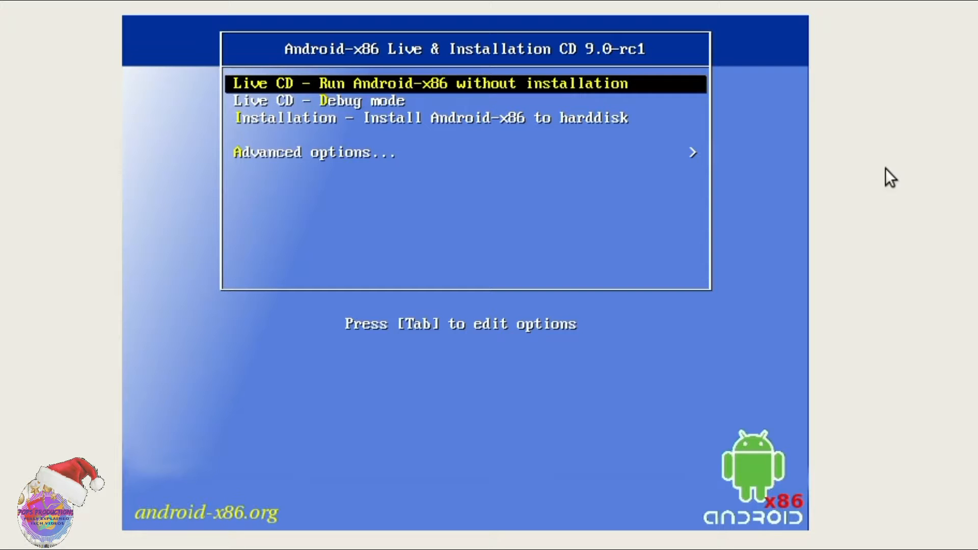
{"action": "key", "text": "Down"}
{"action": "key", "text": "Down"}
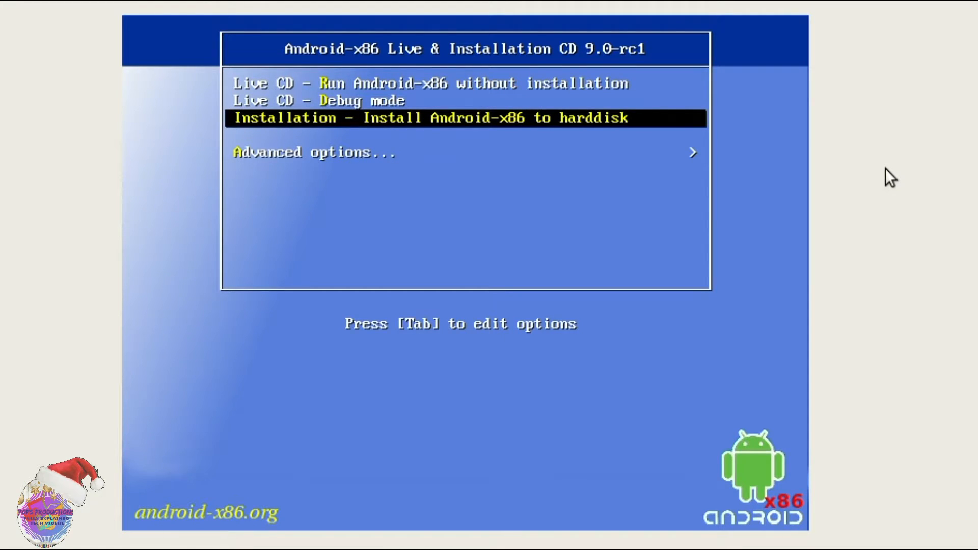
{"action": "key", "text": "Return"}
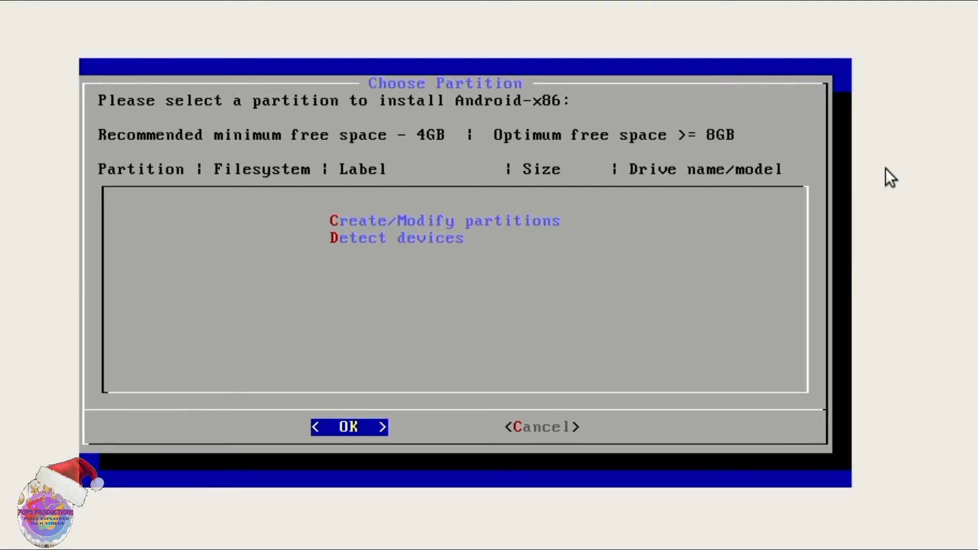
Step: Choose Create/Modify partitions in the installer, agree to use GPT and continue past the disk warning to cgdisk
{"action": "key", "text": "Down"}
{"action": "key", "text": "Down"}
{"action": "key", "text": "Up"}
{"action": "key", "text": "Return"}
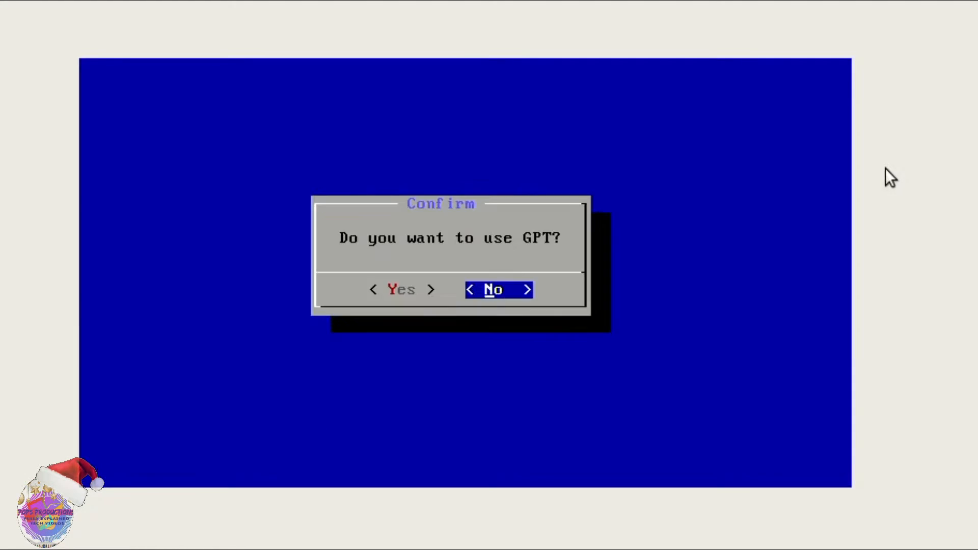
{"action": "key", "text": "Left"}
{"action": "key", "text": "Return"}
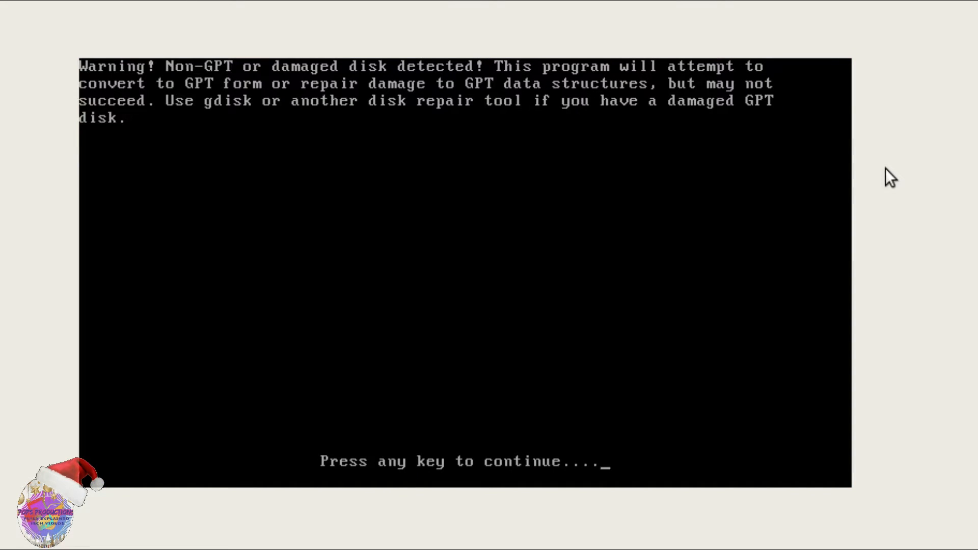
{"action": "key", "text": "Return"}
Step: Create a new partition from the free space with default first sector, size and type 8300, named AndroidOS
{"action": "key", "text": "Left"}
{"action": "key", "text": "Right"}
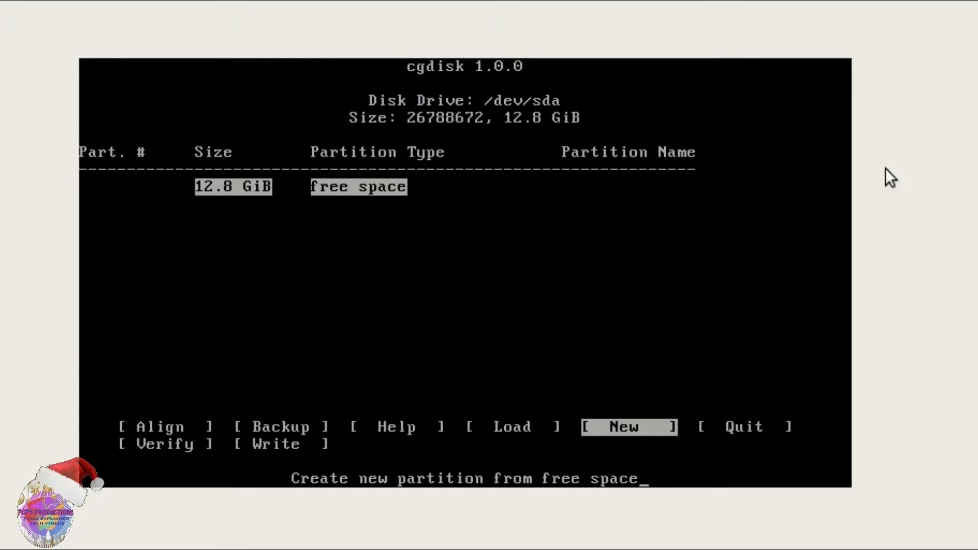
{"action": "key", "text": "Return"}
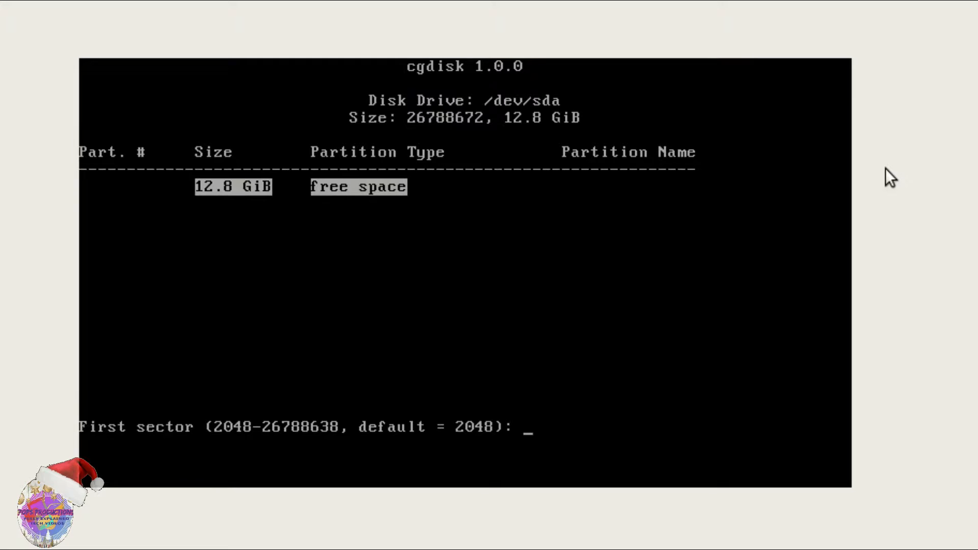
{"action": "key", "text": "Return"}
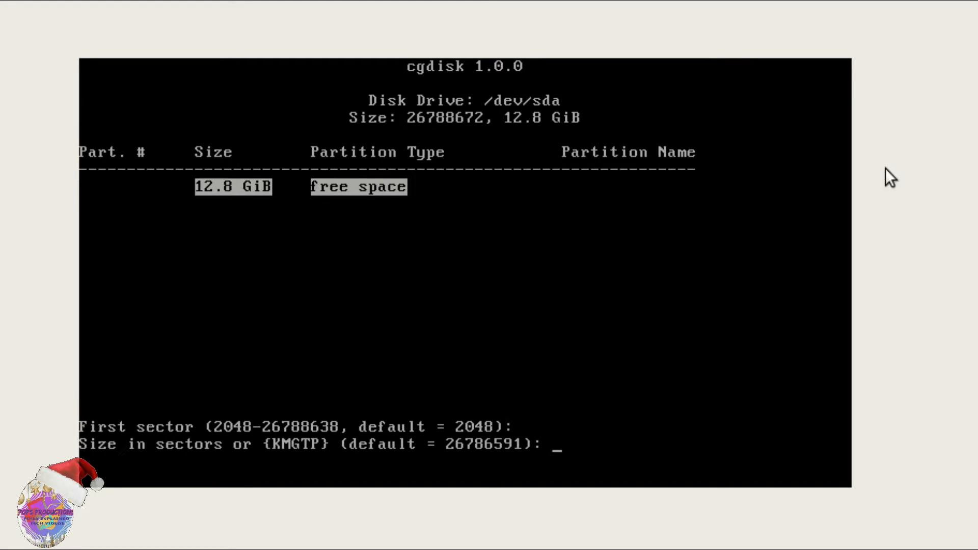
{"action": "key", "text": "Return"}
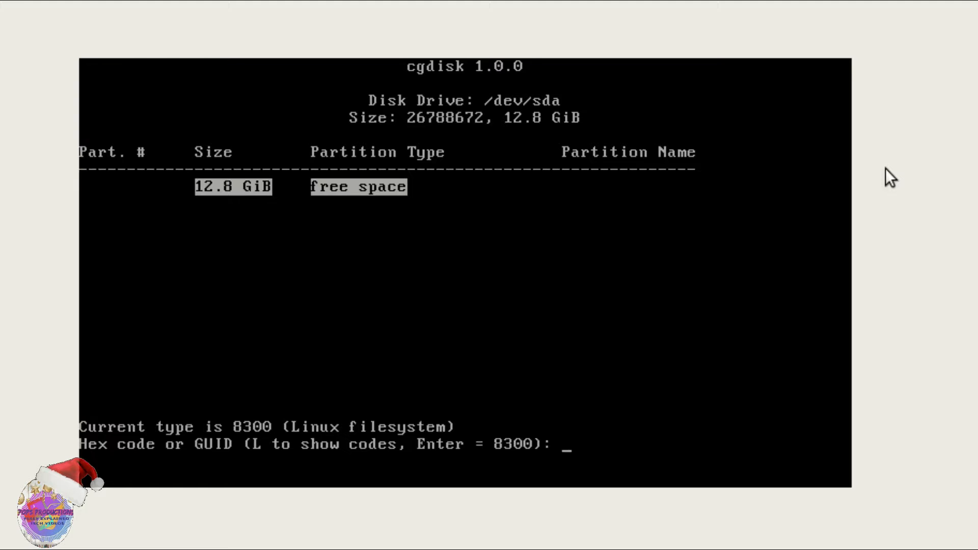
{"action": "key", "text": "Return"}
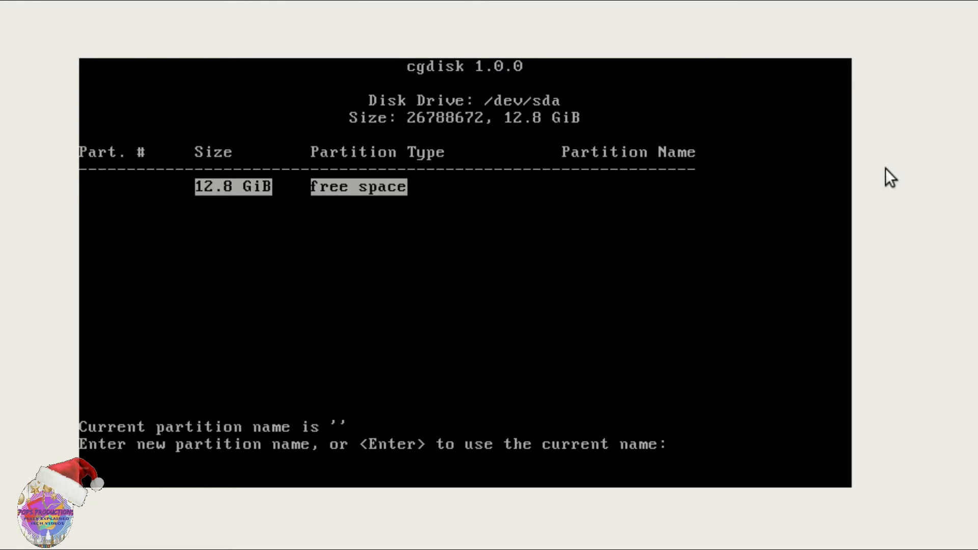
{"action": "type", "text": "AndroidOS"}
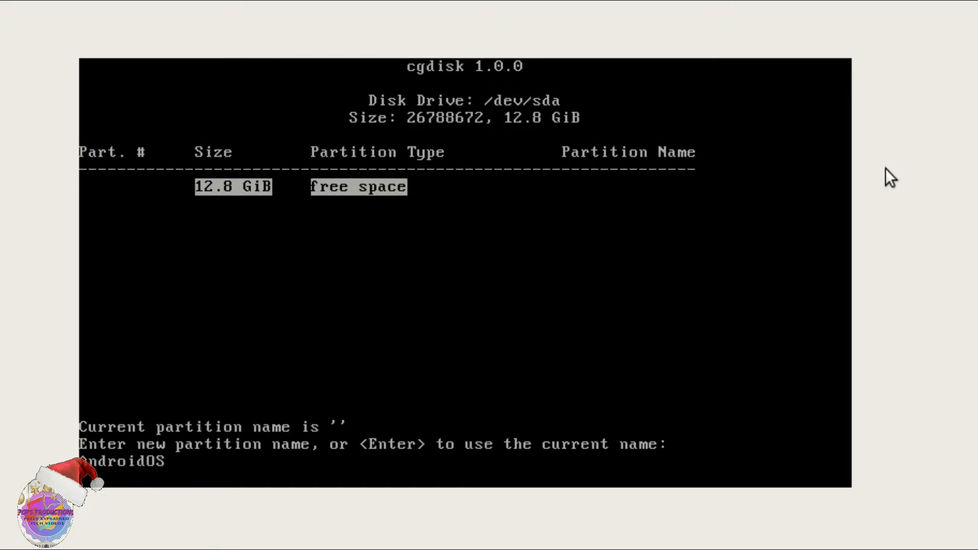
{"action": "key", "text": "Return"}
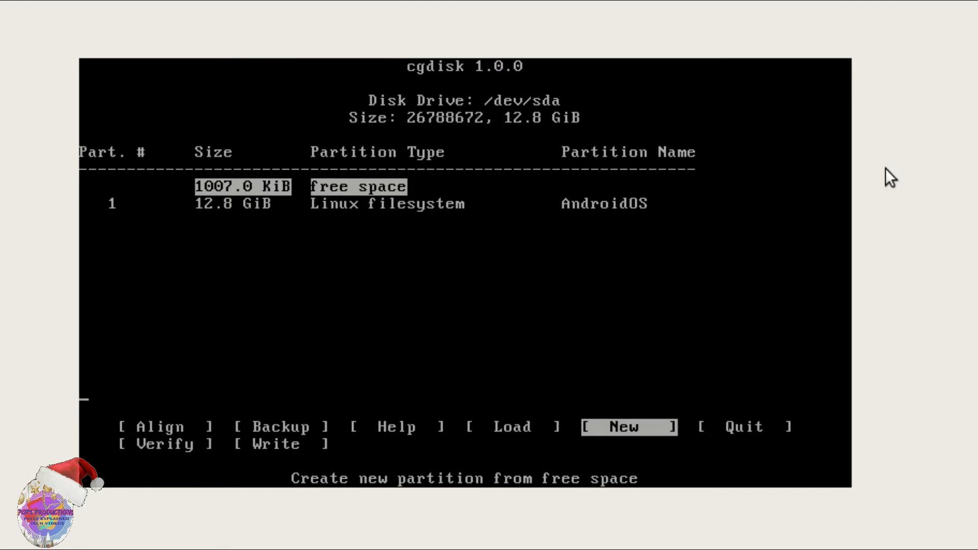
Step: Write the partition table with the AndroidOS partition to disk, confirming with yes, and quit cgdisk
{"action": "key", "text": "Down"}
{"action": "key", "text": "Up"}
{"action": "key", "text": "Down"}
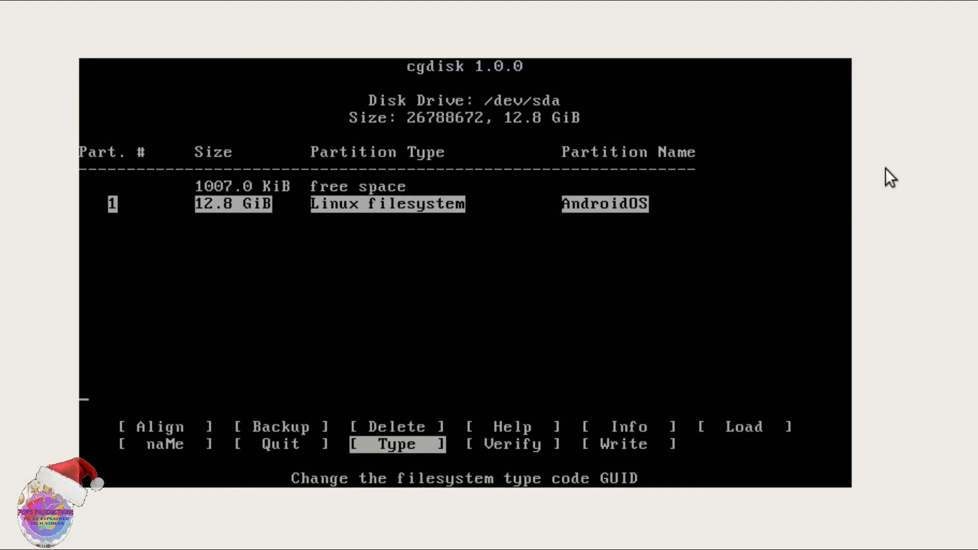
{"action": "key", "text": "Right"}
{"action": "key", "text": "Right"}
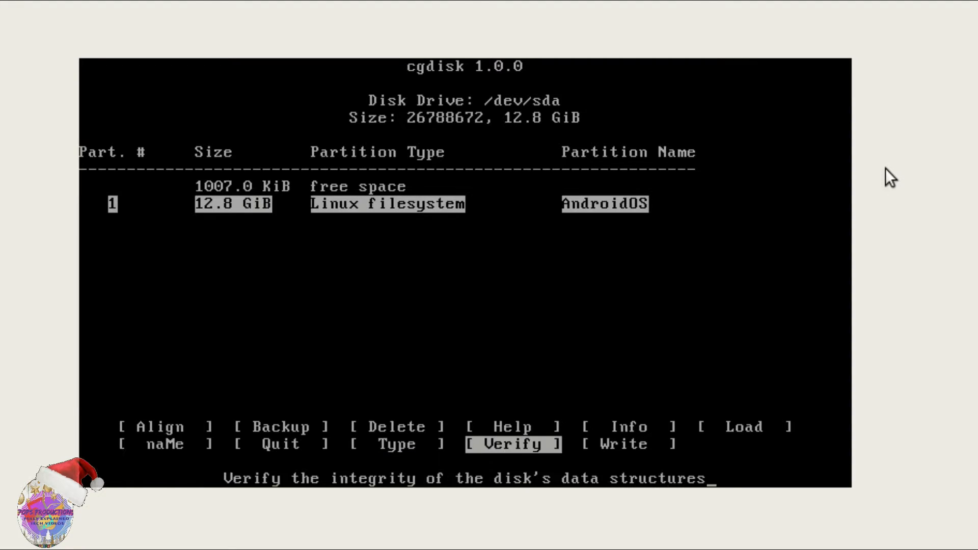
{"action": "key", "text": "Return"}
{"action": "type", "text": "yes"}
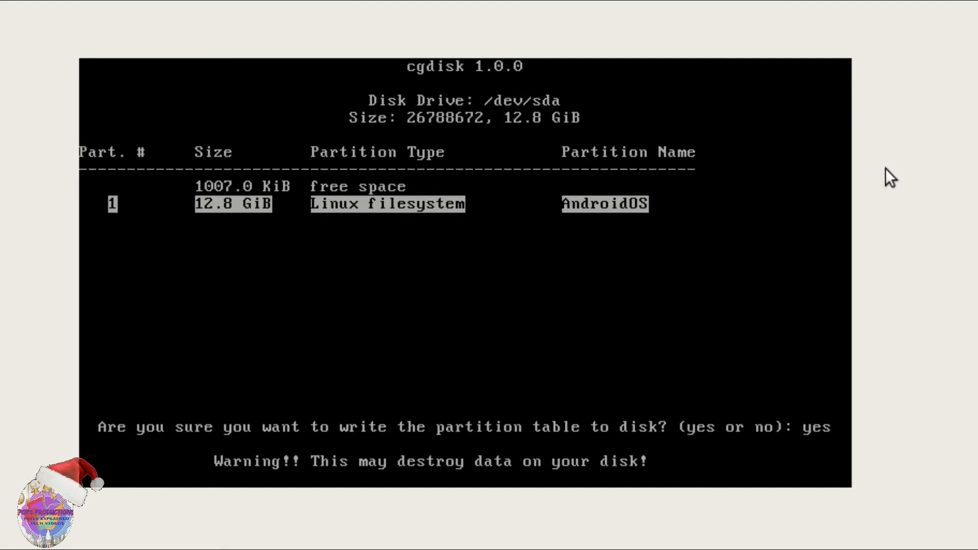
{"action": "key", "text": "Return"}
{"action": "key", "text": "Left"}
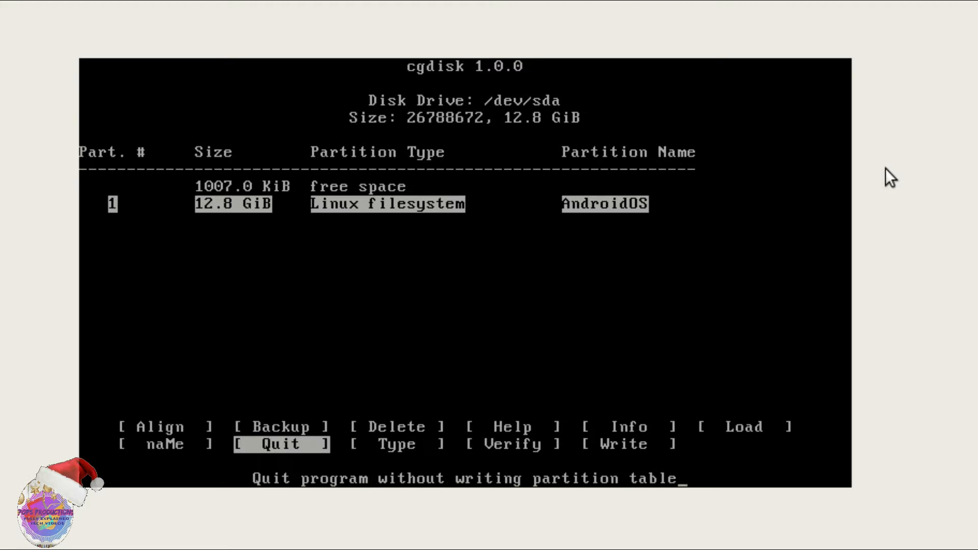
{"action": "key", "text": "Return"}
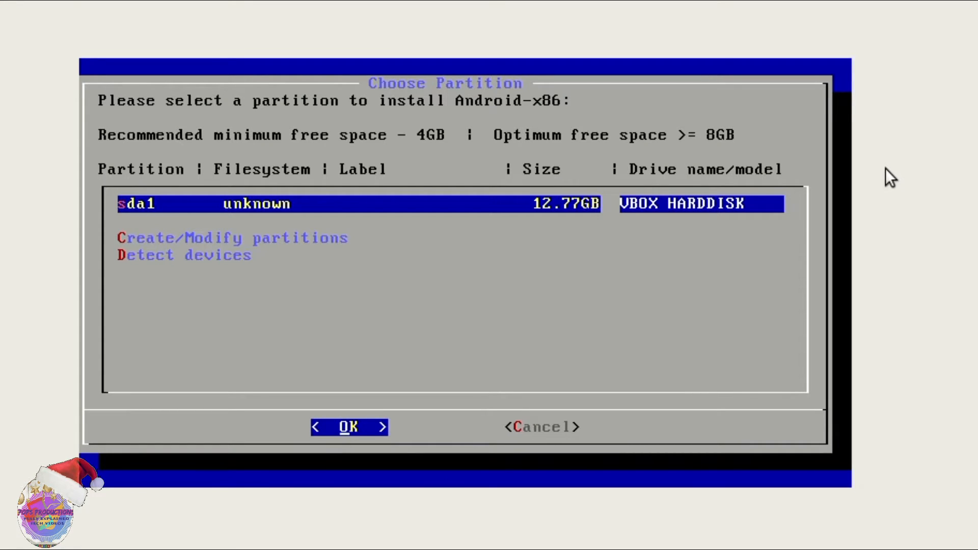
Step: Choose sda1 as the installation partition and format it with the ext4 filesystem, confirming the format
{"action": "key", "text": "Return"}
{"action": "key", "text": "Down"}
{"action": "key", "text": "Up"}
{"action": "key", "text": "Down"}
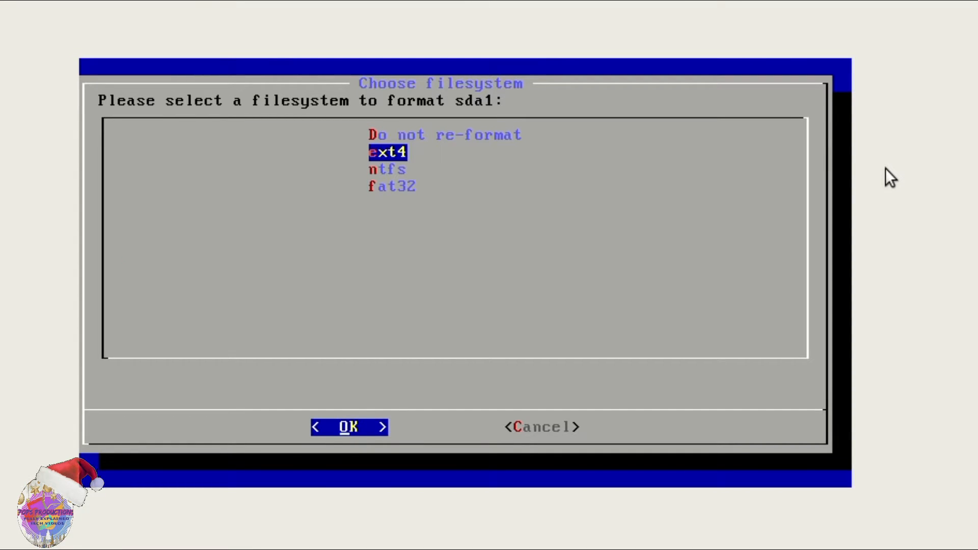
{"action": "key", "text": "Left"}
{"action": "key", "text": "Return"}
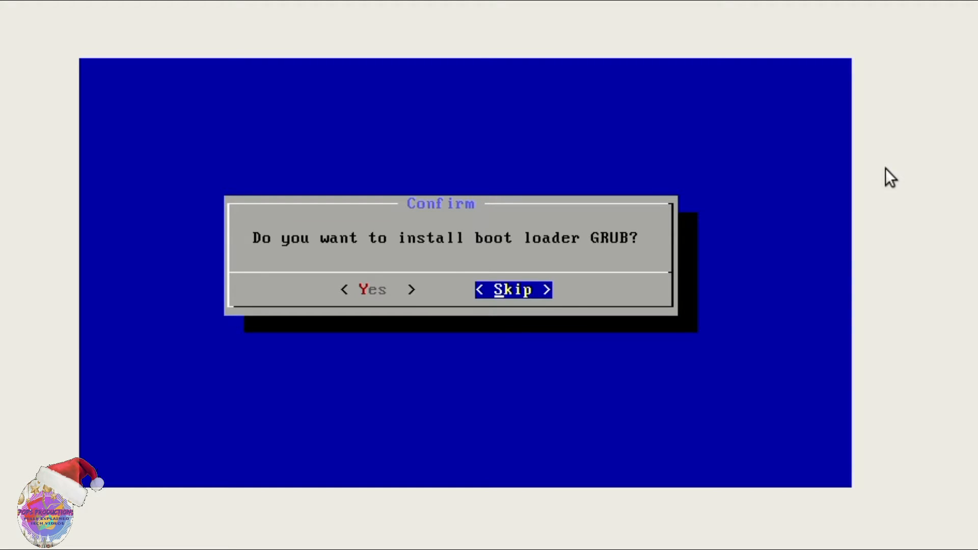
Step: Agree to install the GRUB boot loader and to convert /dev/sda from GPT to MBR
{"action": "key", "text": "Left"}
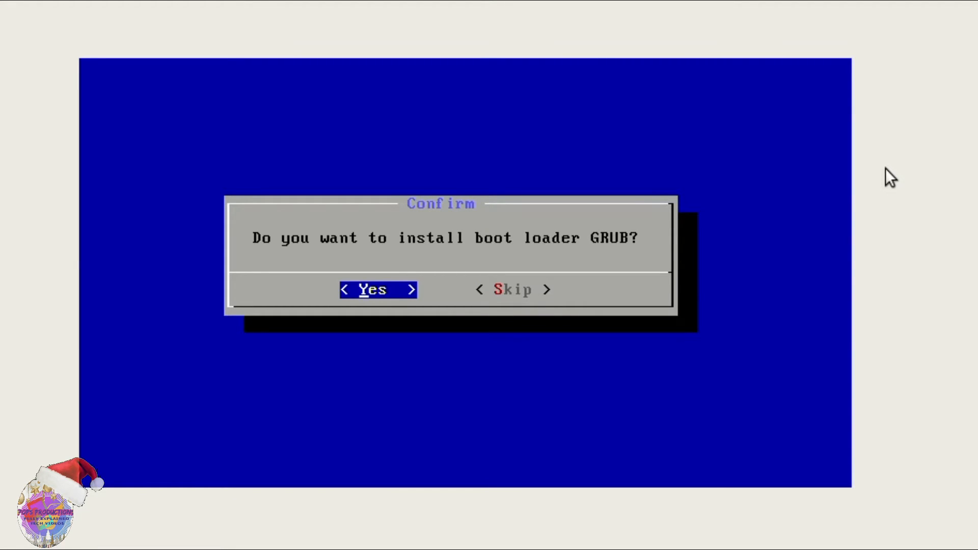
{"action": "key", "text": "Return"}
{"action": "key", "text": "Left"}
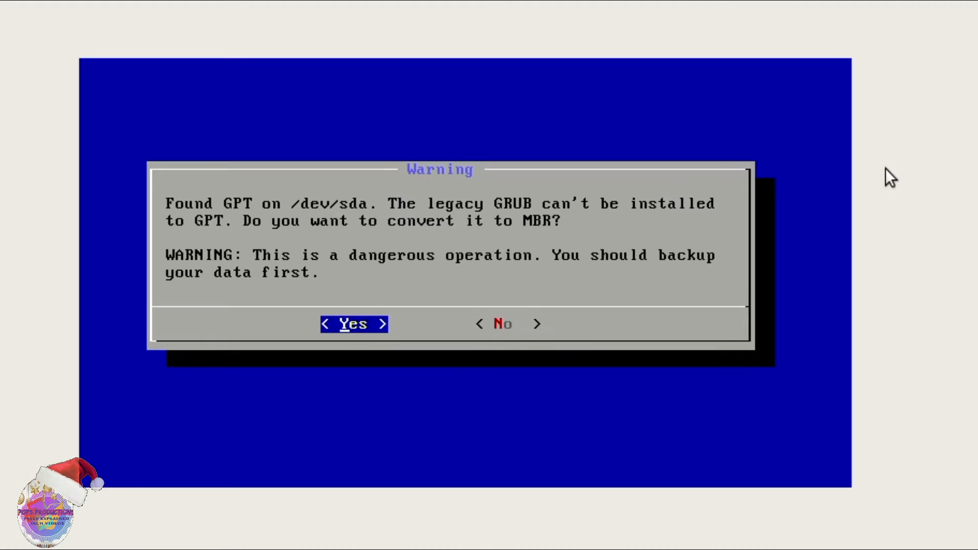
{"action": "key", "text": "Return"}
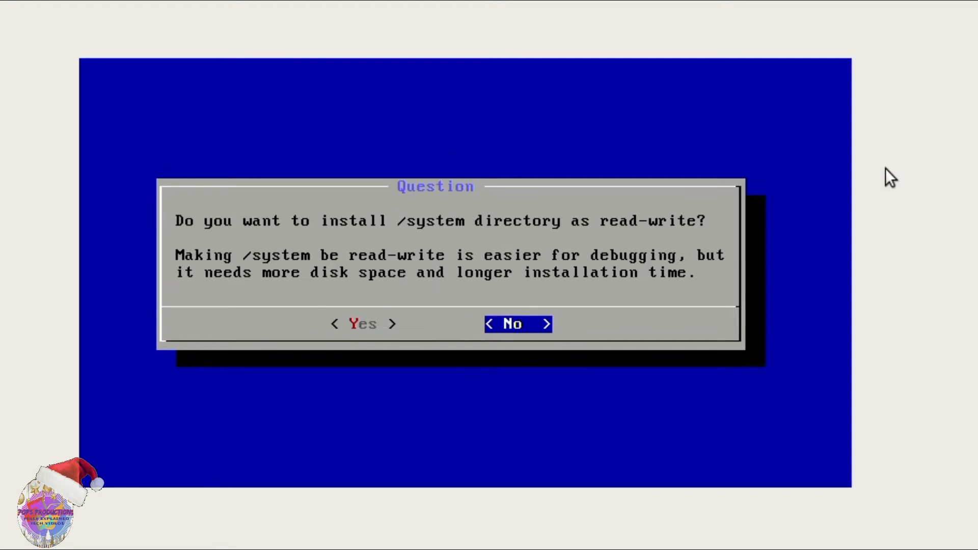
Step: Choose to install the /system directory as read-write and let the installation run
{"action": "key", "text": "Left"}
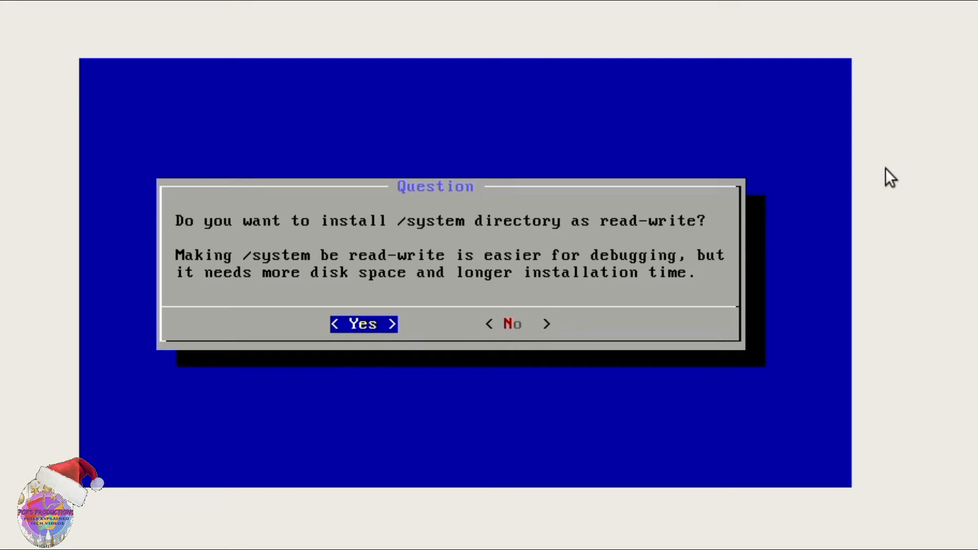
{"action": "key", "text": "Right"}
{"action": "key", "text": "Left"}
{"action": "key", "text": "Right"}
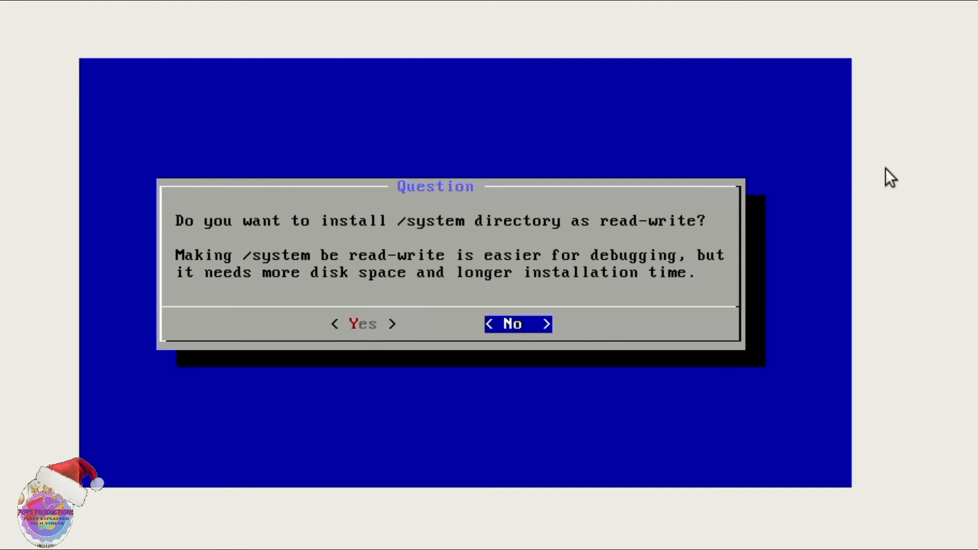
{"action": "key", "text": "Left"}
{"action": "key", "text": "Return"}
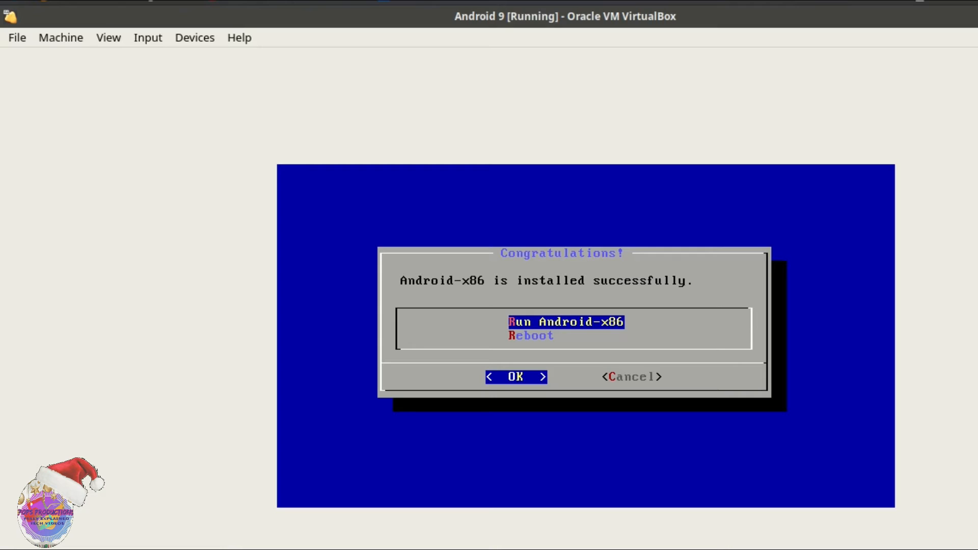
Step: Force-unmount android-x86_64-9.0-rc1.iso from the virtual optical drive and reboot the virtual machine
{"action": "key", "text": "Down"}
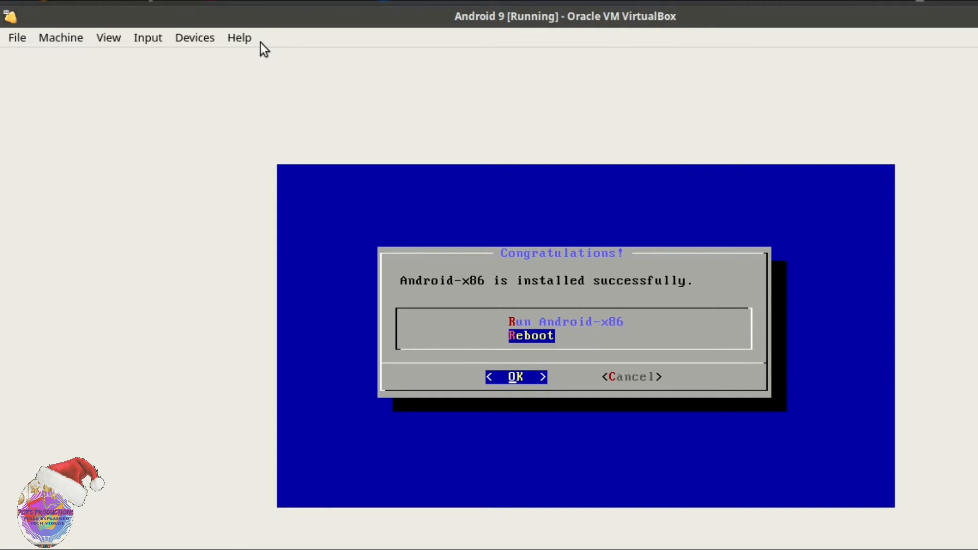
{"action": "left_click", "coordinate": [195, 40]}
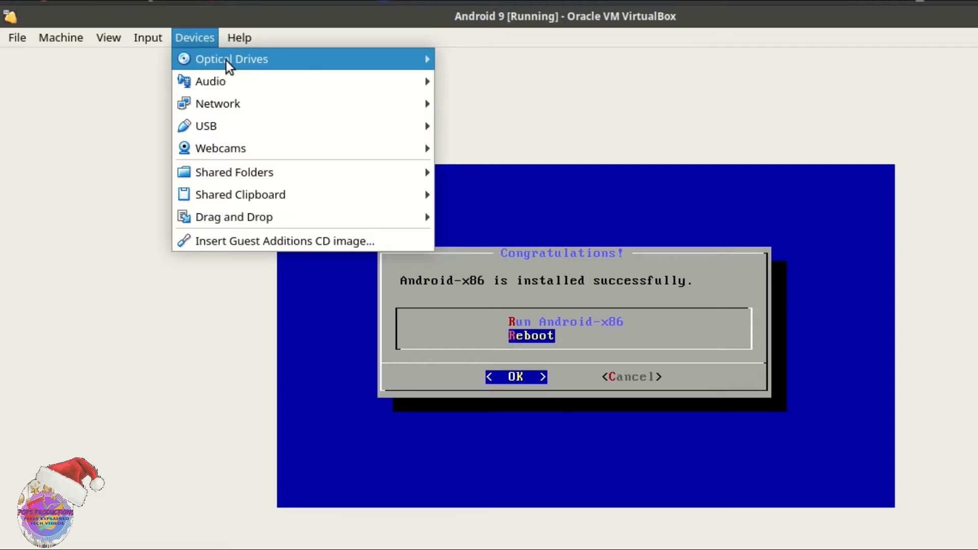
{"action": "mouse_move", "coordinate": [228, 60]}
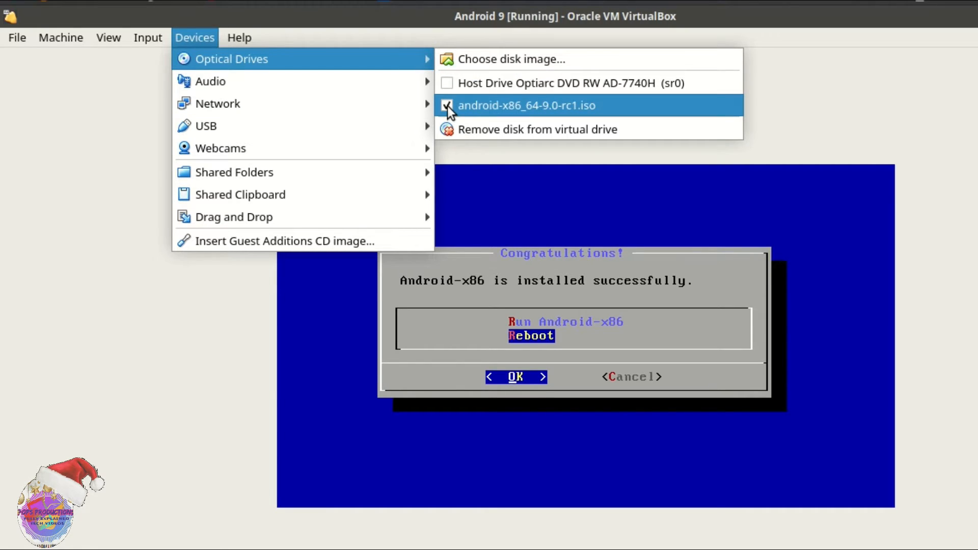
{"action": "left_click", "coordinate": [448, 106]}
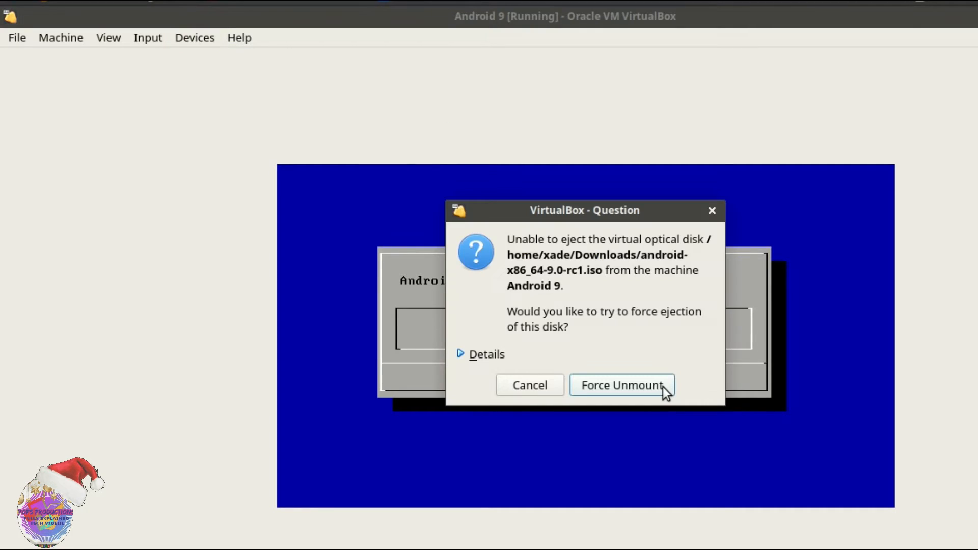
{"action": "left_click", "coordinate": [615, 384]}
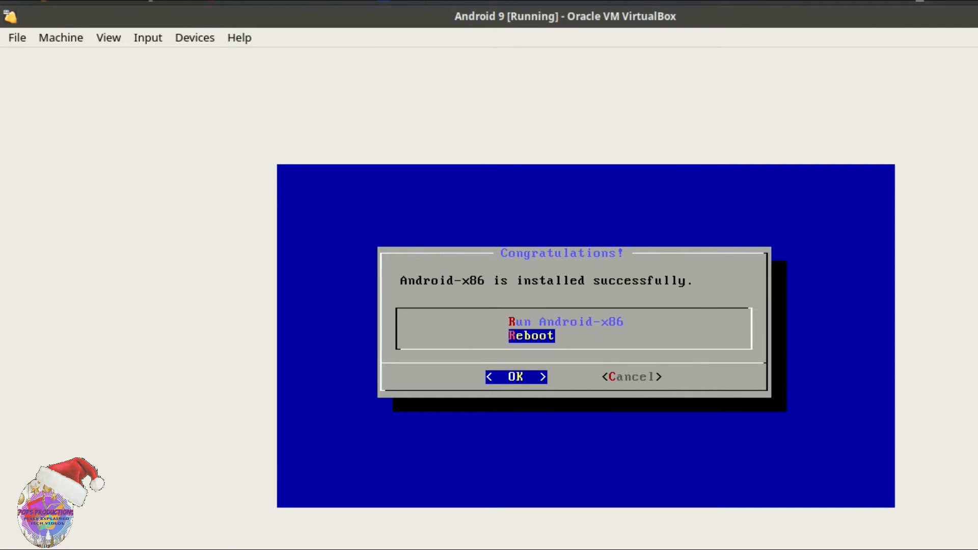
{"action": "key", "text": "Return"}
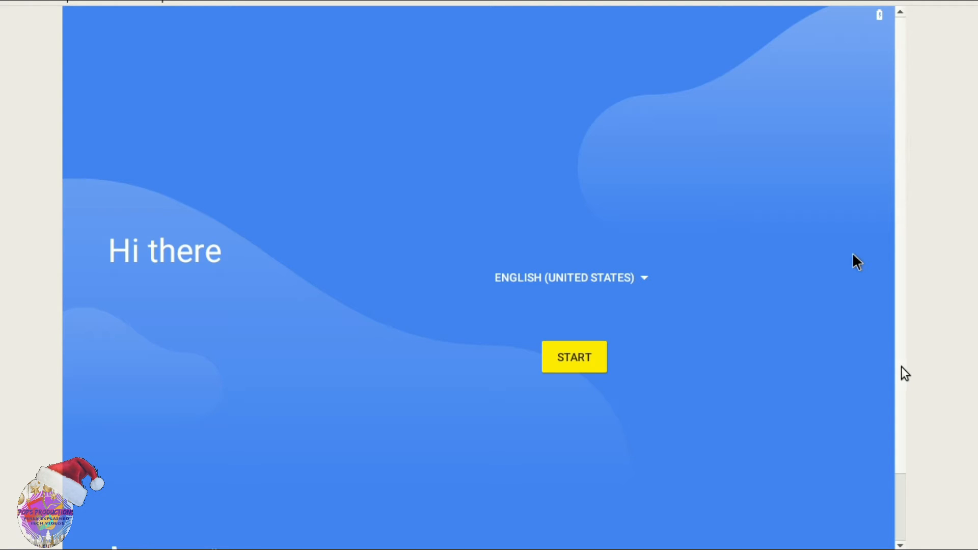
Step: Switch the running Android 9 machine to full-screen mode and accept the information notice
{"action": "left_click", "coordinate": [900, 485]}
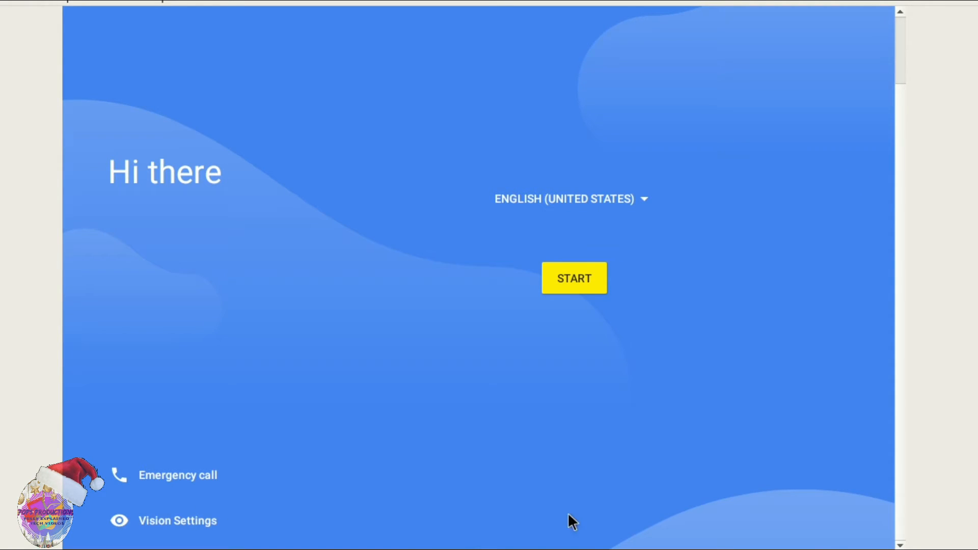
{"action": "left_click_drag", "start_coordinate": [900, 296], "coordinate": [901, 229]}
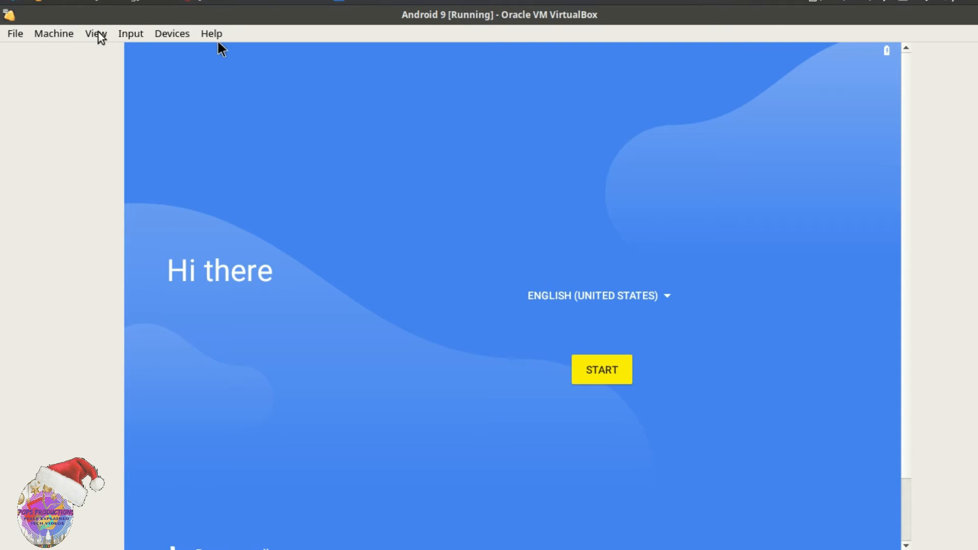
{"action": "left_click", "coordinate": [98, 34]}
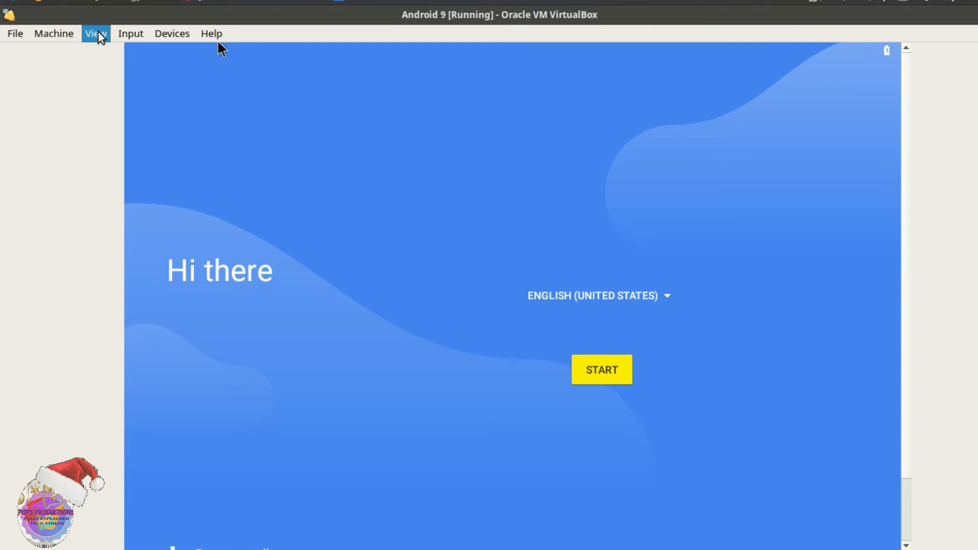
{"action": "left_click", "coordinate": [121, 57]}
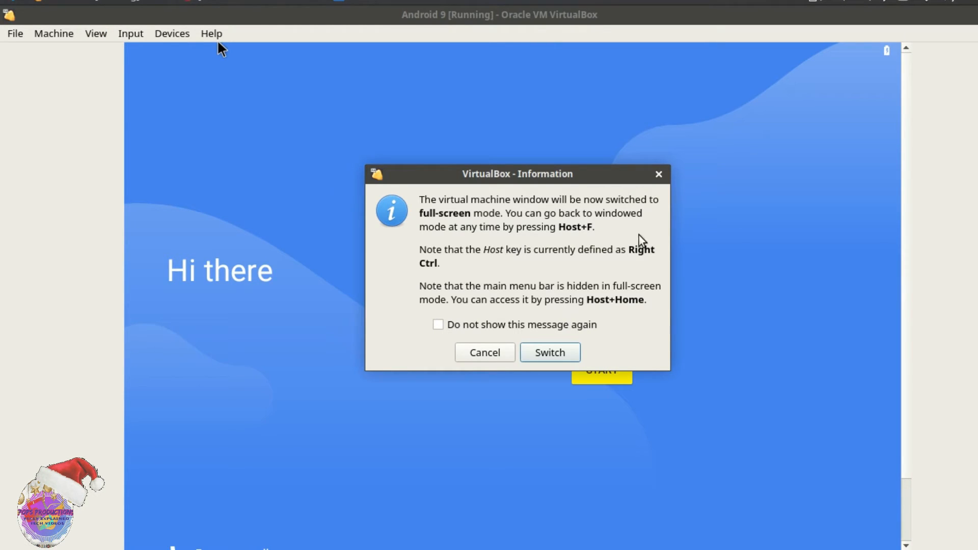
{"action": "key", "text": "Return"}
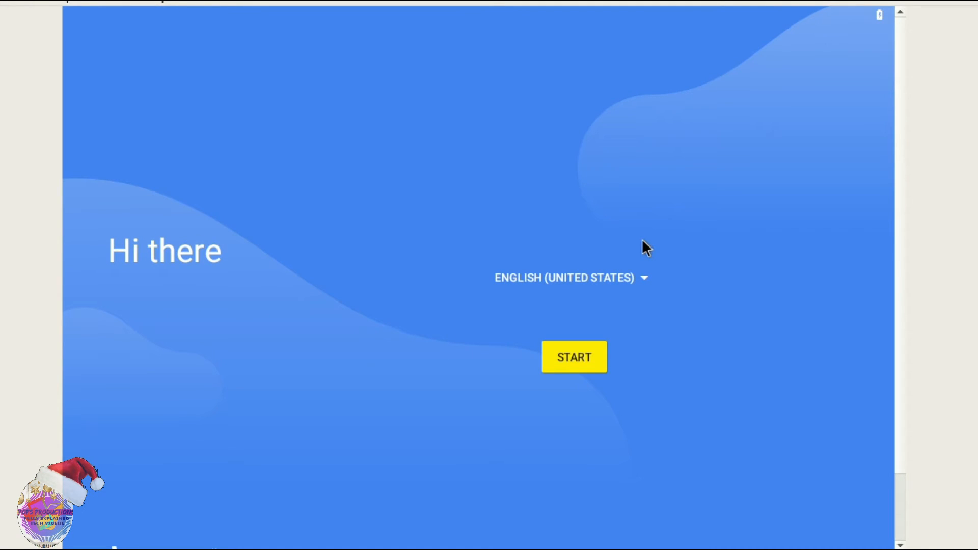
Step: Start the Android setup in English (United States) and choose Quickstep as the Home app to use always
{"action": "left_click", "coordinate": [574, 356]}
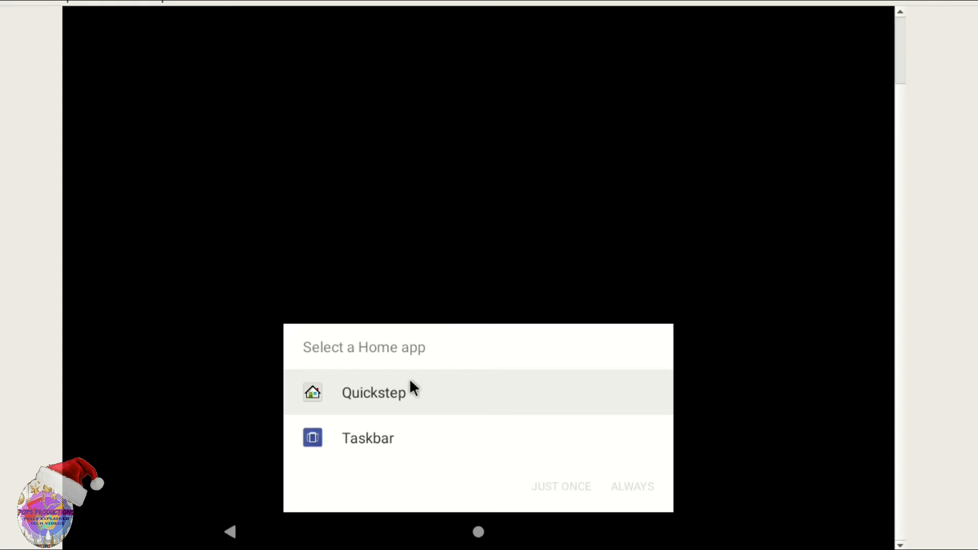
{"action": "left_click", "coordinate": [424, 390]}
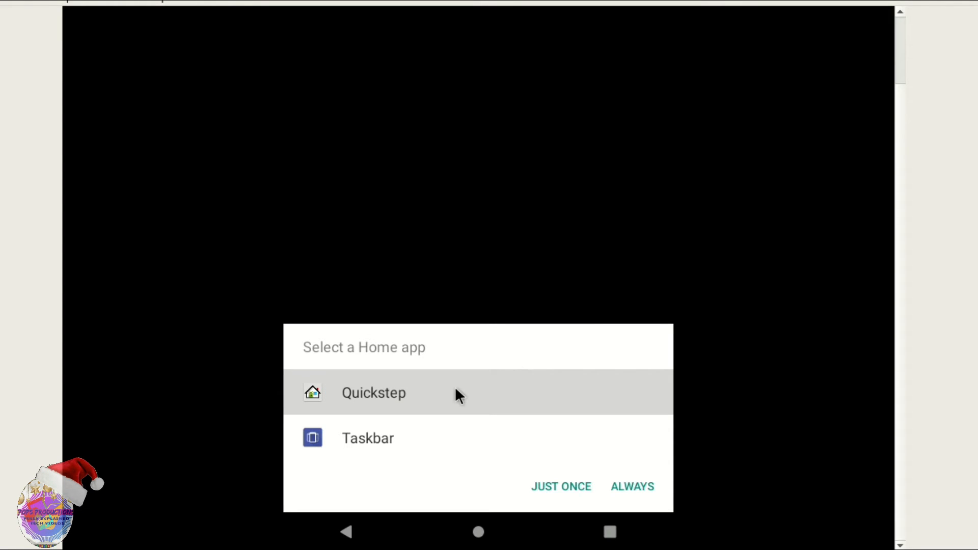
{"action": "left_click", "coordinate": [497, 383]}
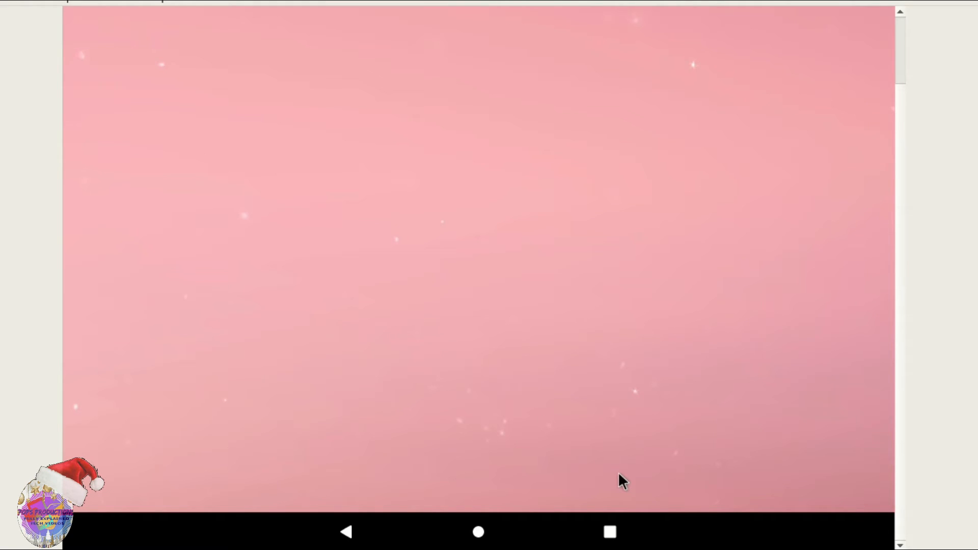
{"action": "left_click", "coordinate": [477, 533]}
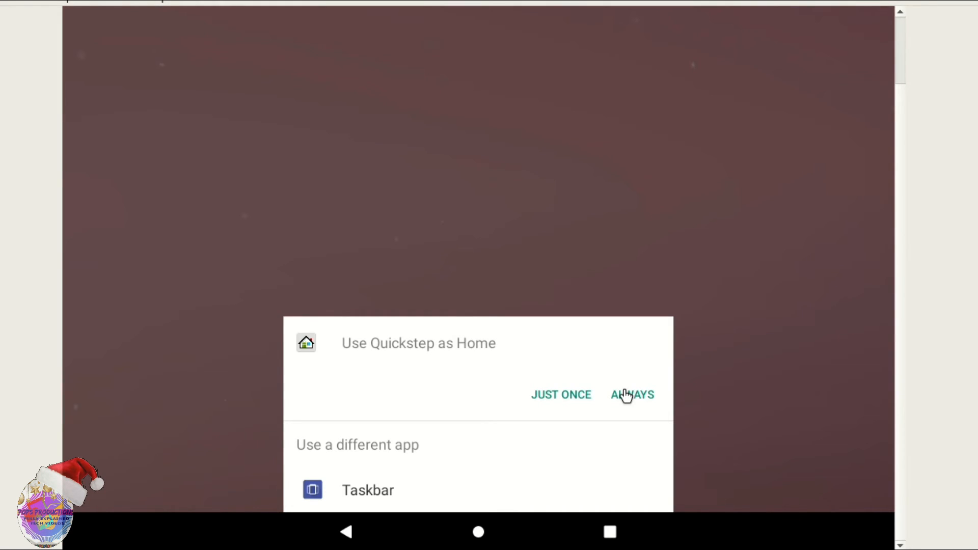
{"action": "left_click", "coordinate": [641, 403]}
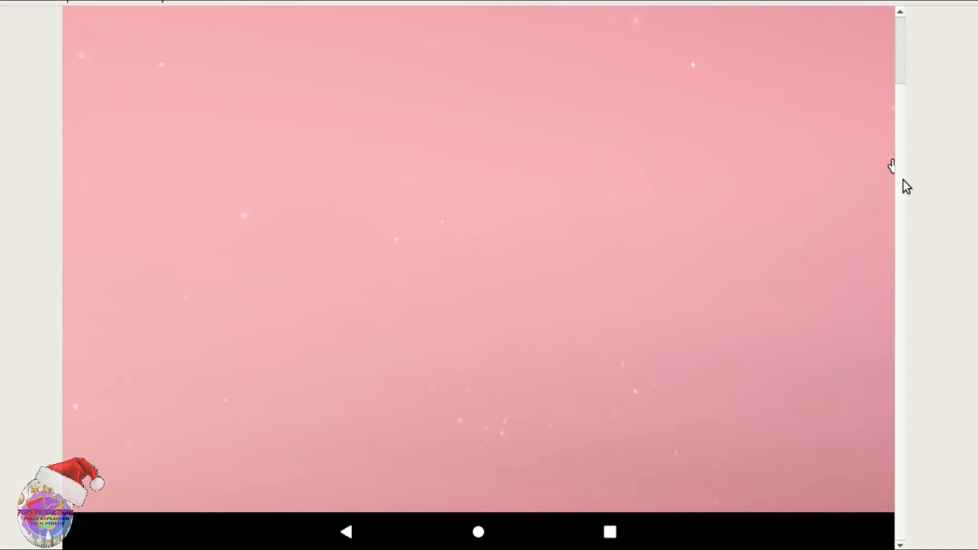
Step: Show all installed apps from the Android home screen and launch Chrome
{"action": "left_click_drag", "start_coordinate": [901, 176], "coordinate": [882, 214]}
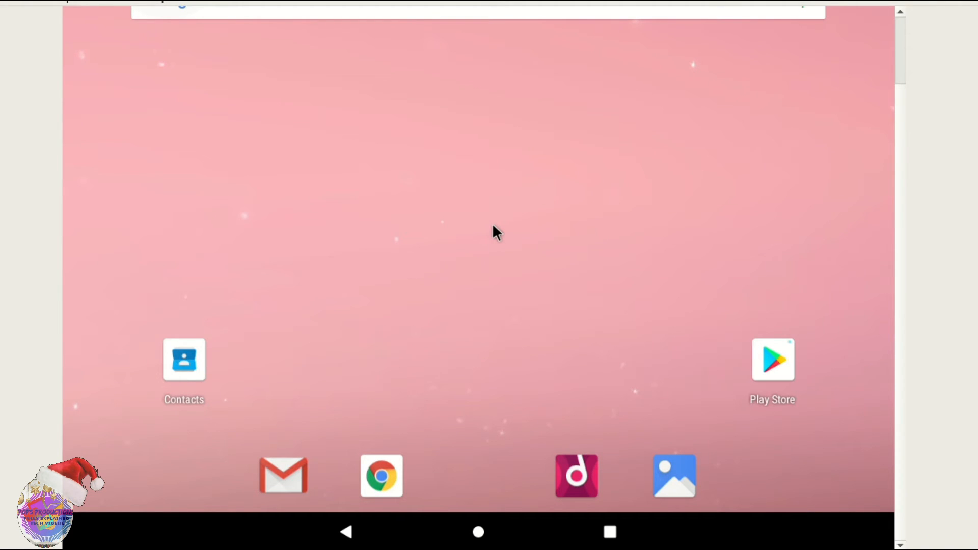
{"action": "left_click", "coordinate": [474, 406]}
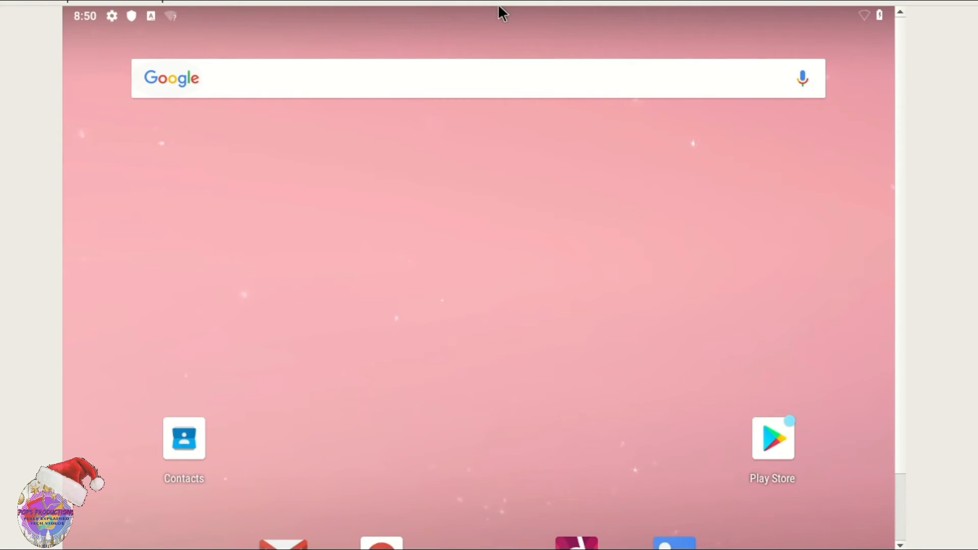
{"action": "left_click_drag", "start_coordinate": [614, 357], "coordinate": [614, 274]}
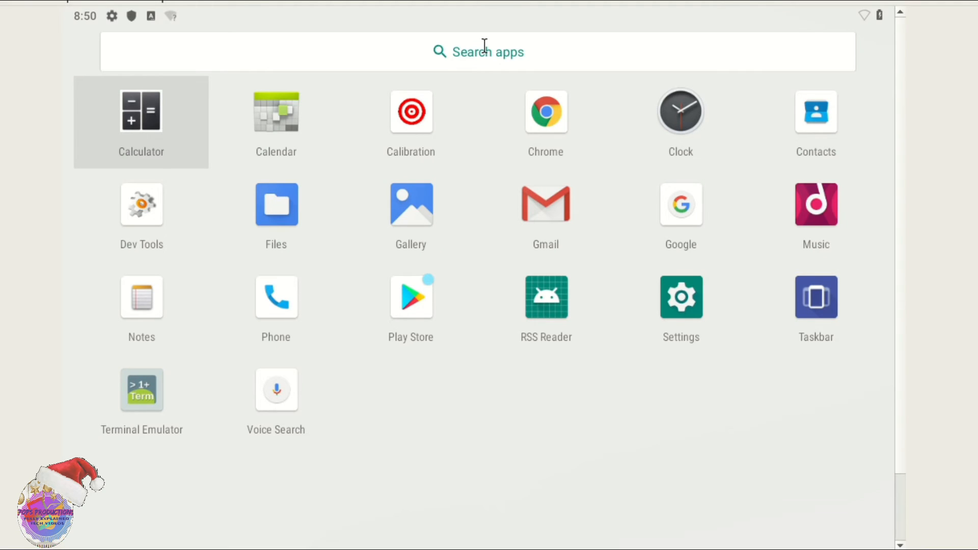
{"action": "left_click", "coordinate": [543, 117]}
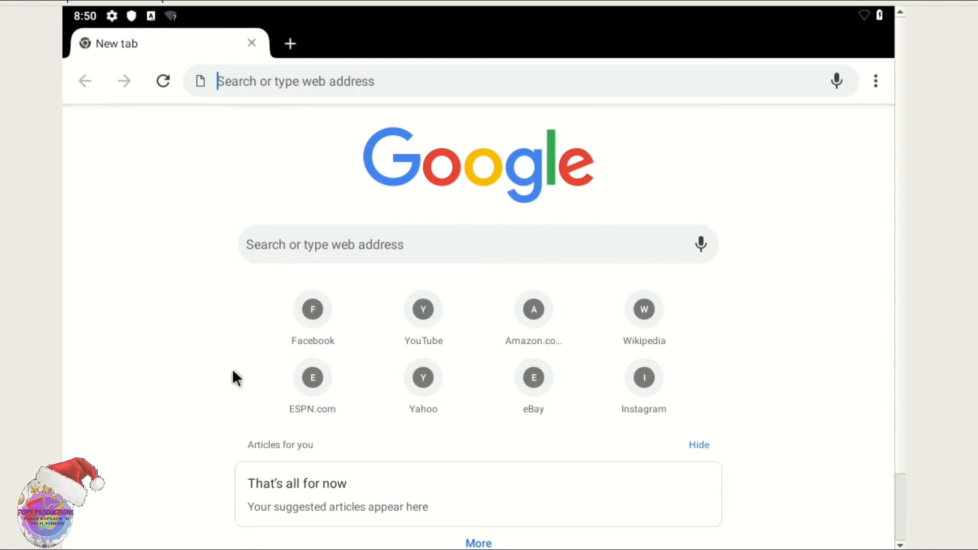
Step: Connect to the open VirtWifi network from its notification, choosing to wait for the unresponsive system process
{"action": "left_click_drag", "start_coordinate": [218, 22], "coordinate": [378, 347]}
{"action": "left_click", "coordinate": [378, 347]}
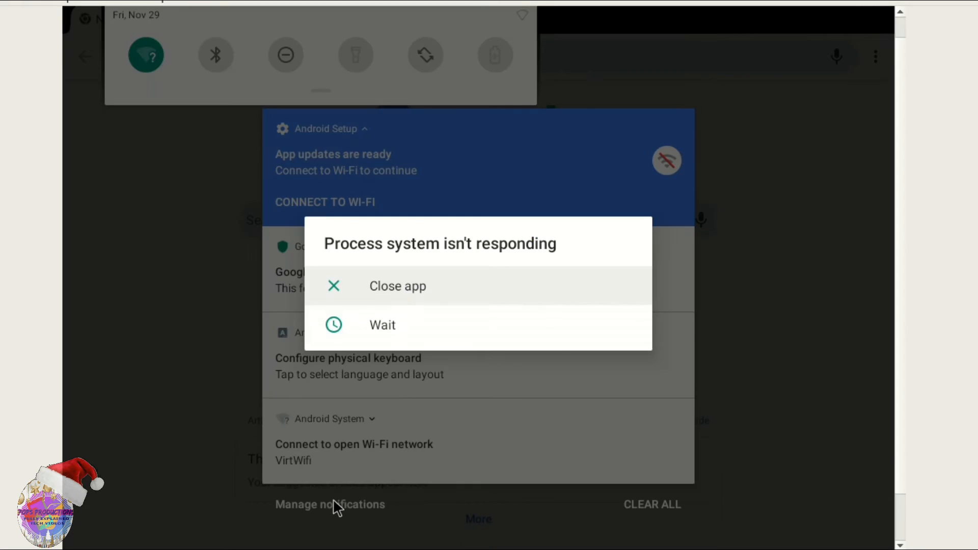
{"action": "left_click", "coordinate": [371, 444]}
{"action": "left_click", "coordinate": [387, 329]}
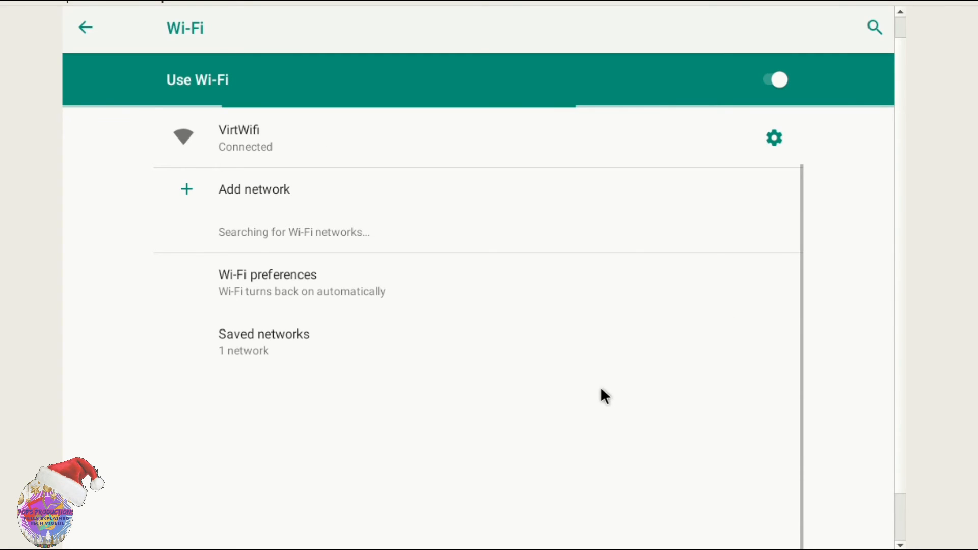
Step: Leave the Wi-Fi settings for the home screen and reopen Chrome on its new tab page
{"action": "left_click", "coordinate": [478, 532]}
{"action": "left_click", "coordinate": [392, 474]}
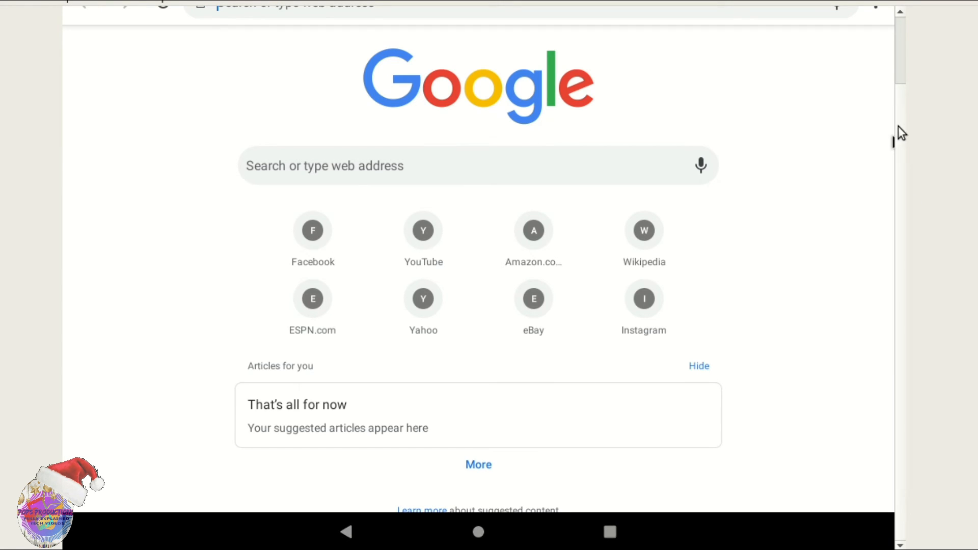
{"action": "scroll", "coordinate": [601, 71], "scroll_direction": "up", "scroll_amount": 3}
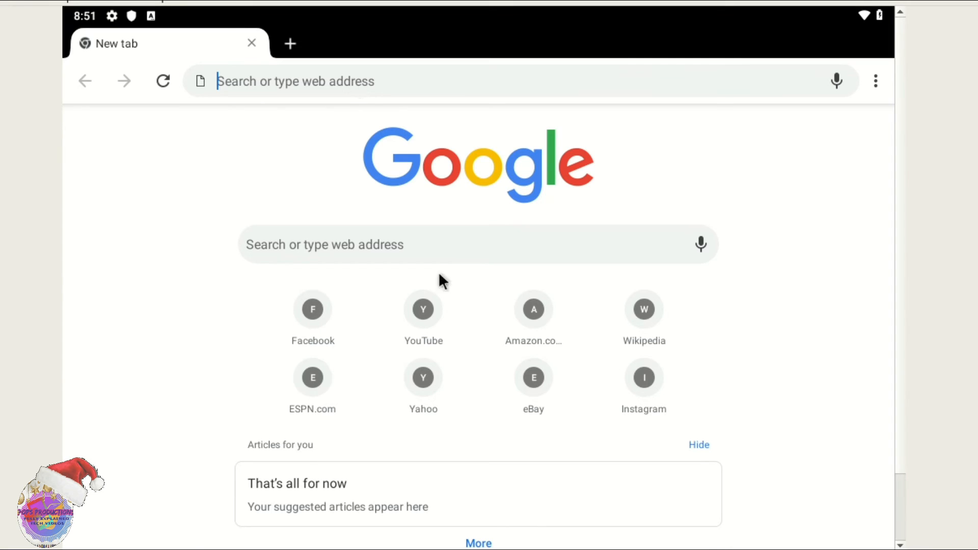
Step: Open YouTube from Chrome's new tab page and choose to wait for the unresponsive browser
{"action": "left_click", "coordinate": [425, 300]}
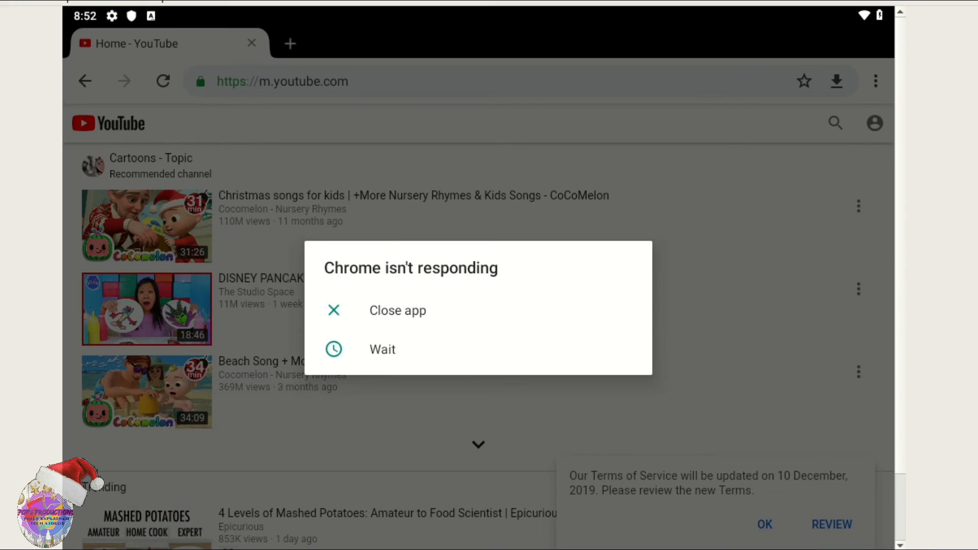
{"action": "left_click", "coordinate": [398, 310]}
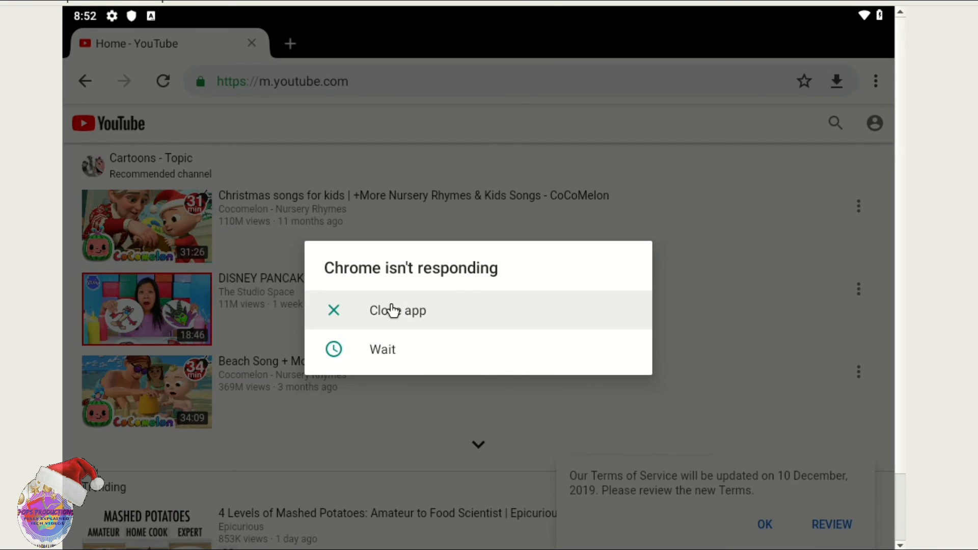
{"action": "left_click", "coordinate": [418, 355]}
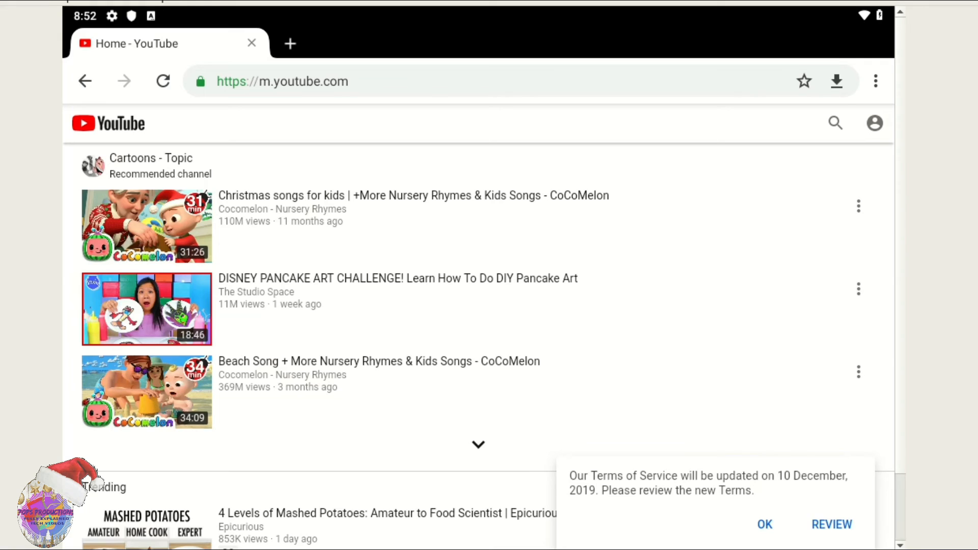